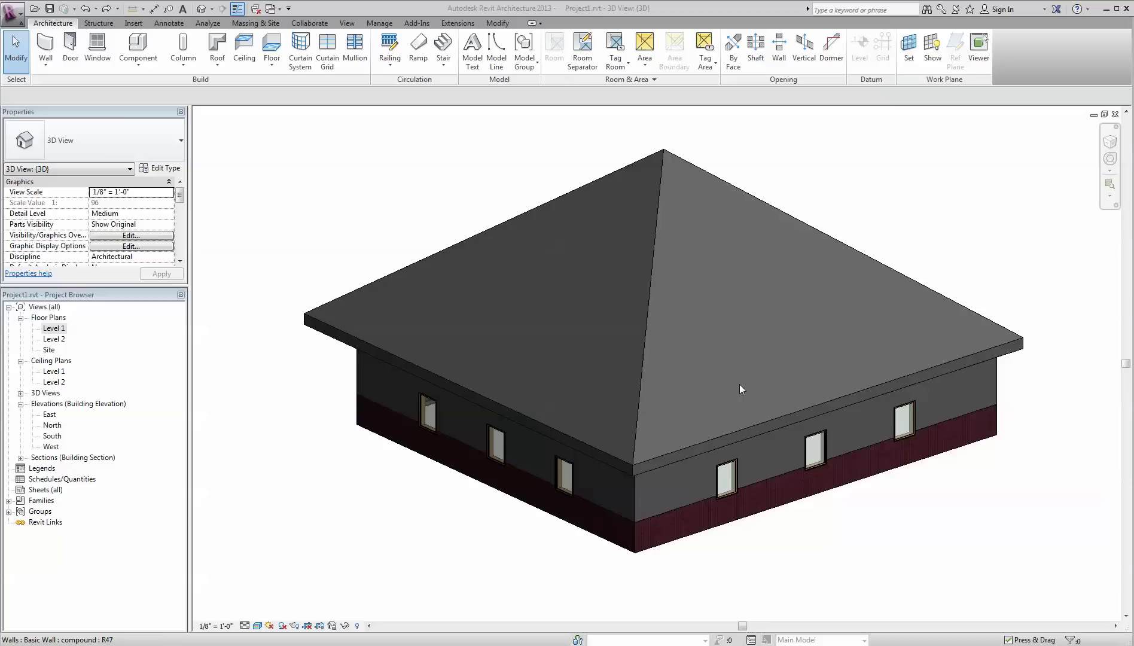
# Select the front-right compound wall and bring up its wall type's Type Properties
pyautogui.click(713, 505)
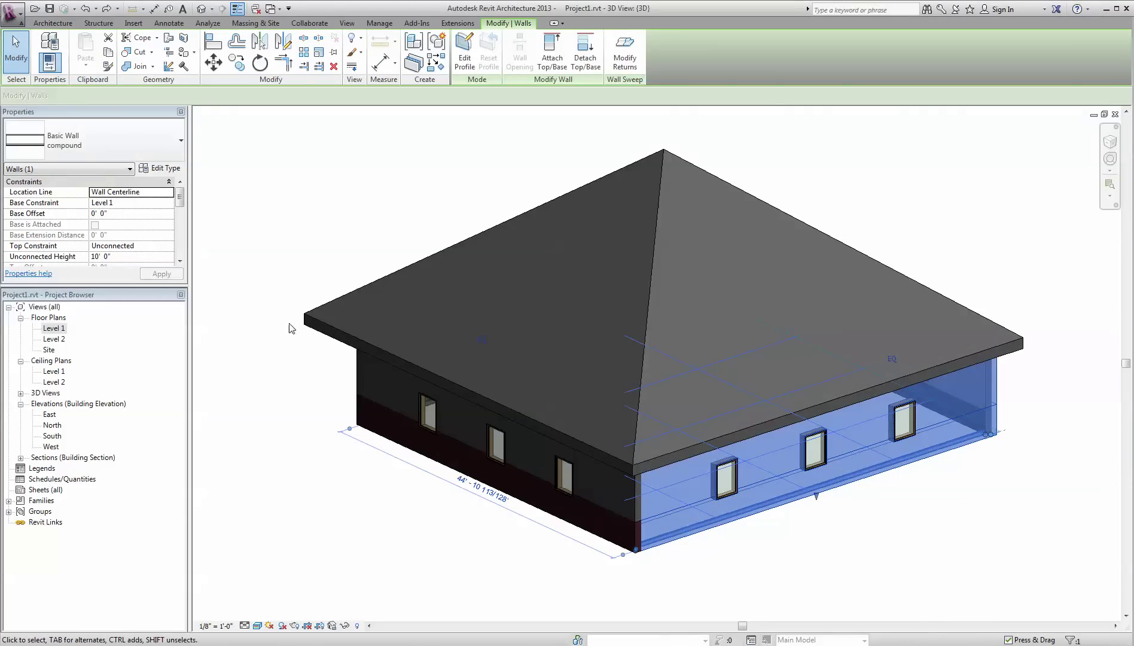
pyautogui.click(158, 168)
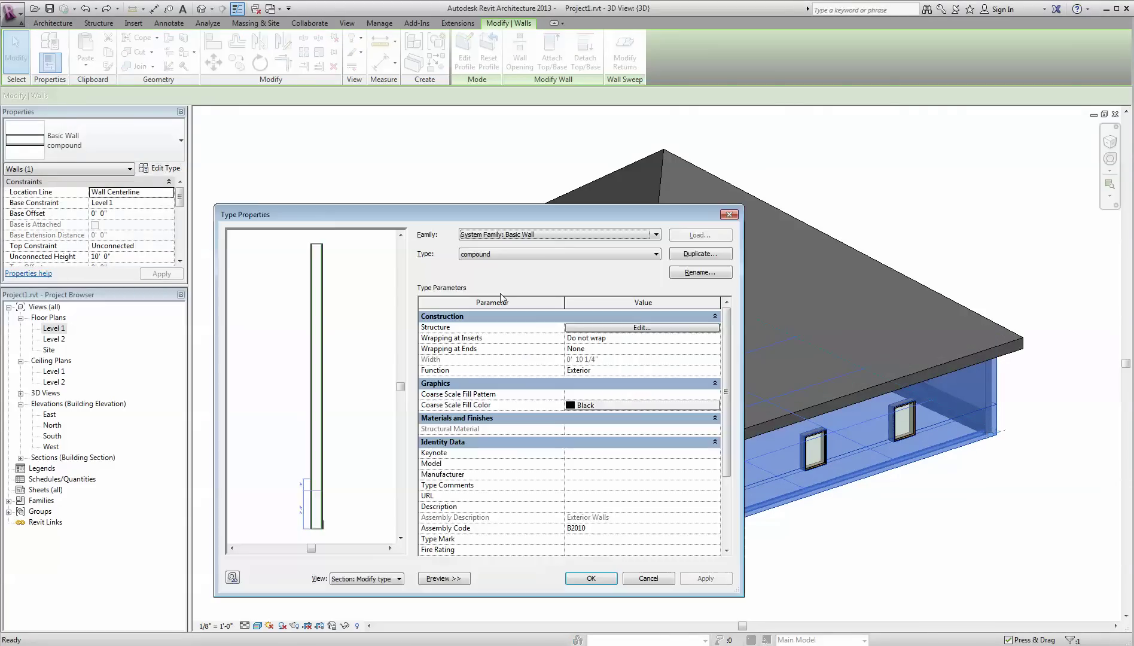
pyautogui.click(642, 328)
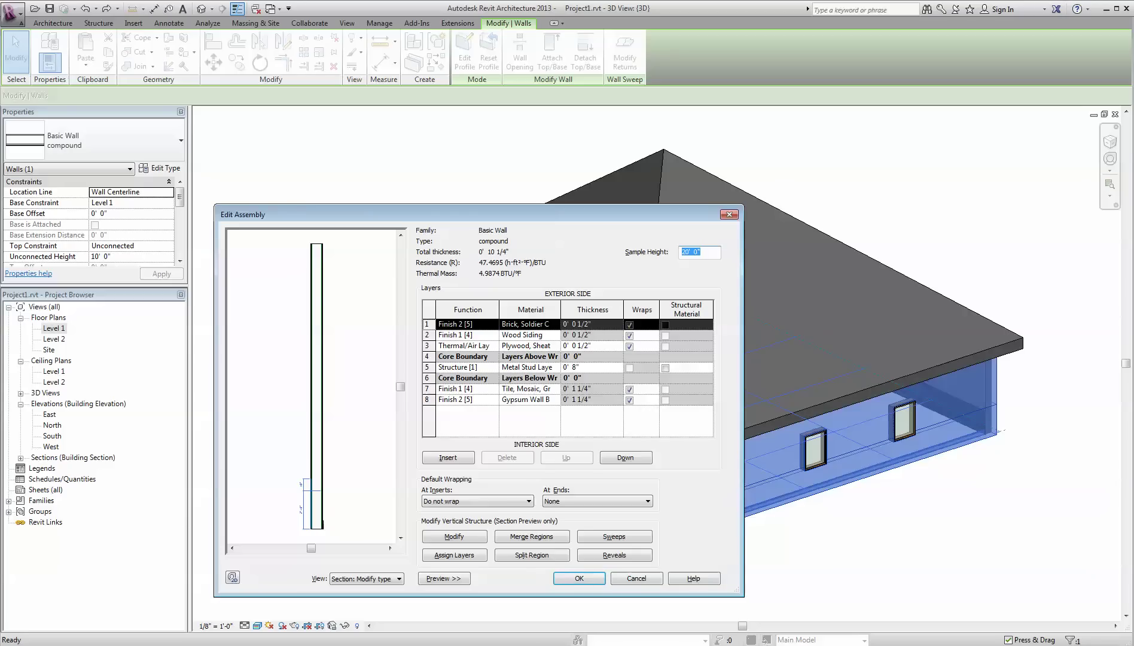
pyautogui.click(454, 537)
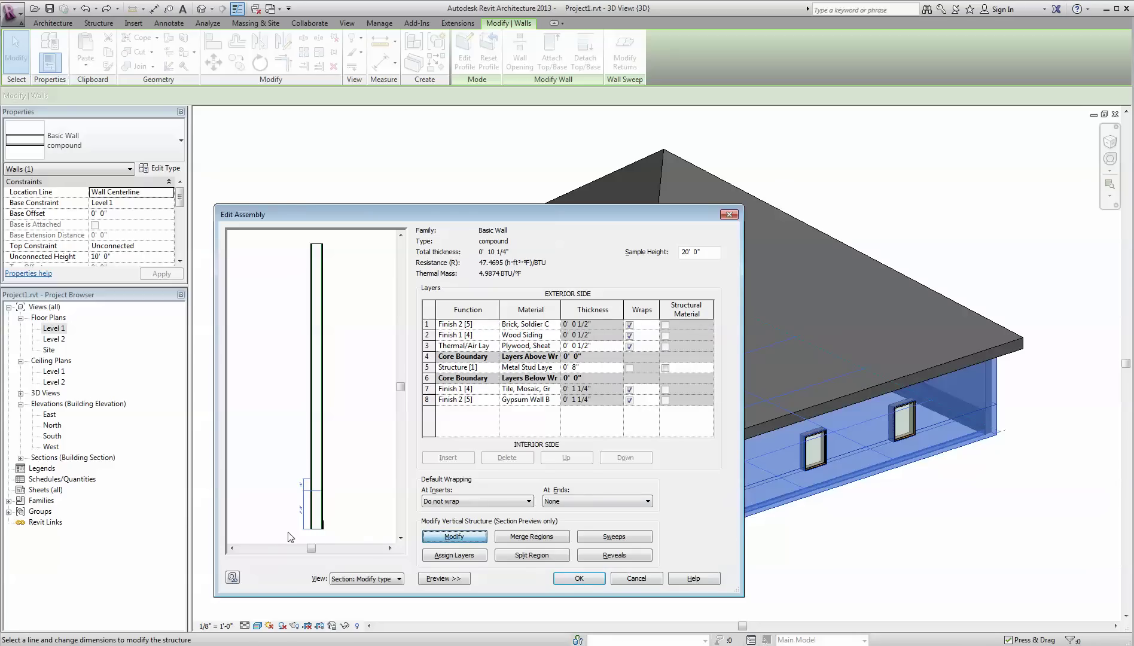
pyautogui.scroll(3, 314, 532)
pyautogui.scroll(4, 324, 530)
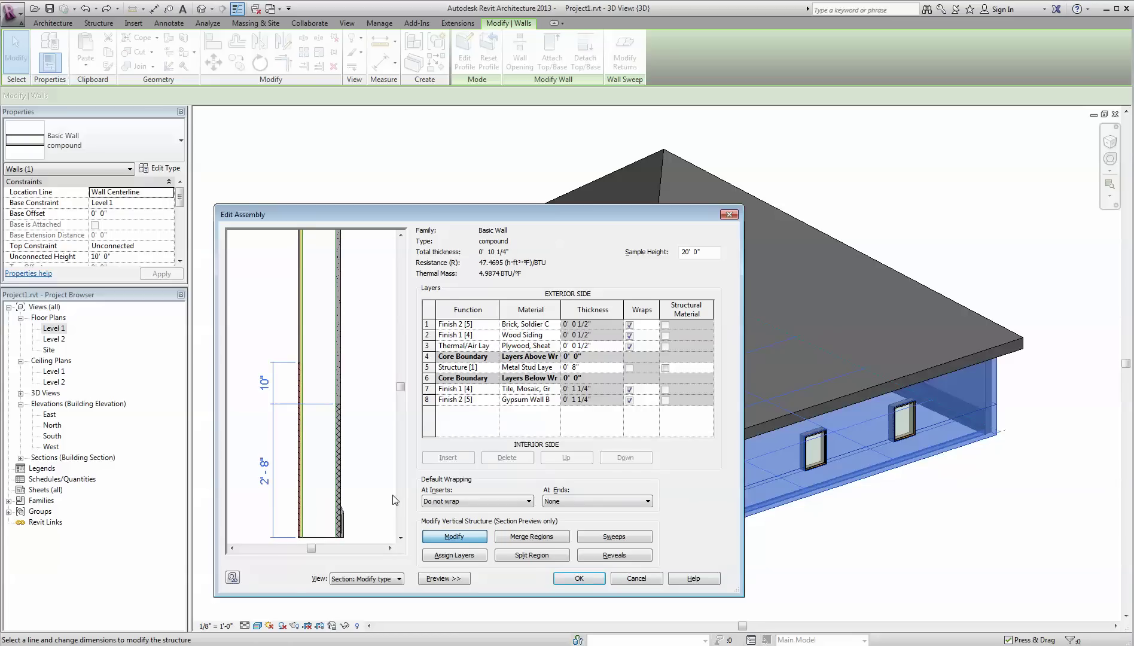
pyautogui.click(427, 324)
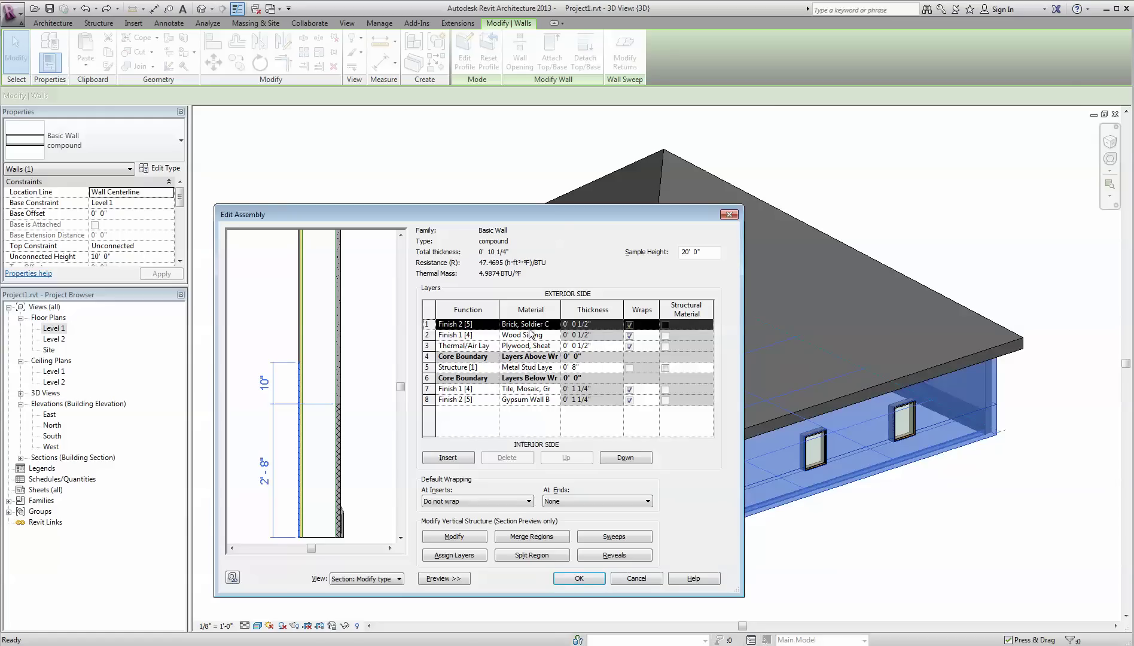
pyautogui.click(428, 335)
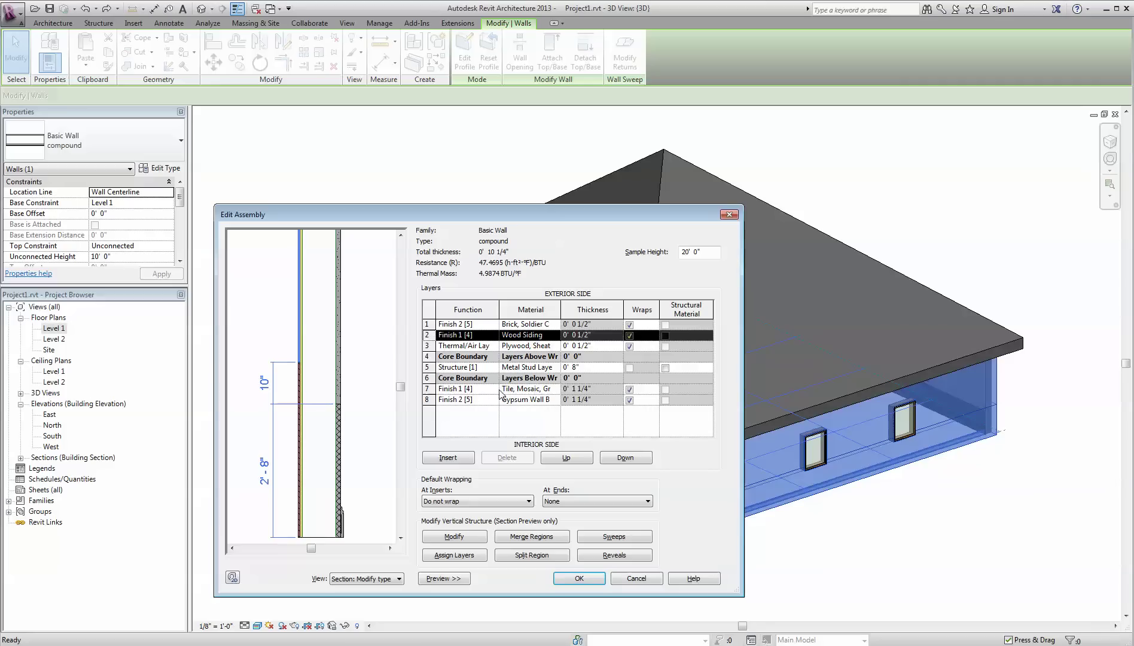
pyautogui.click(427, 389)
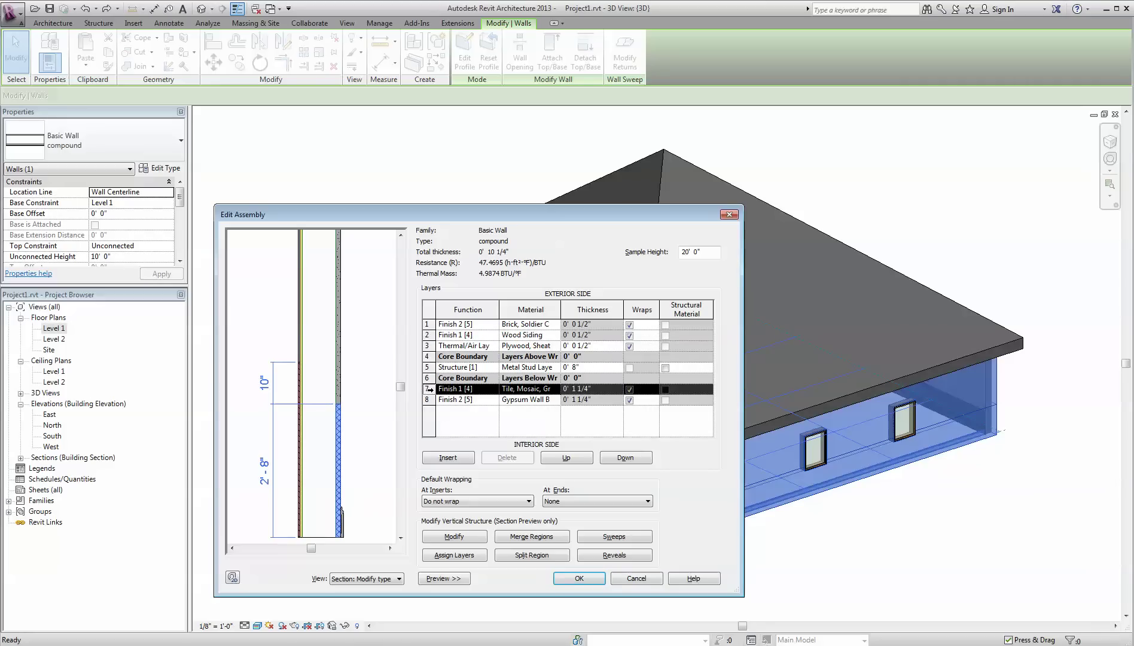
pyautogui.click(428, 400)
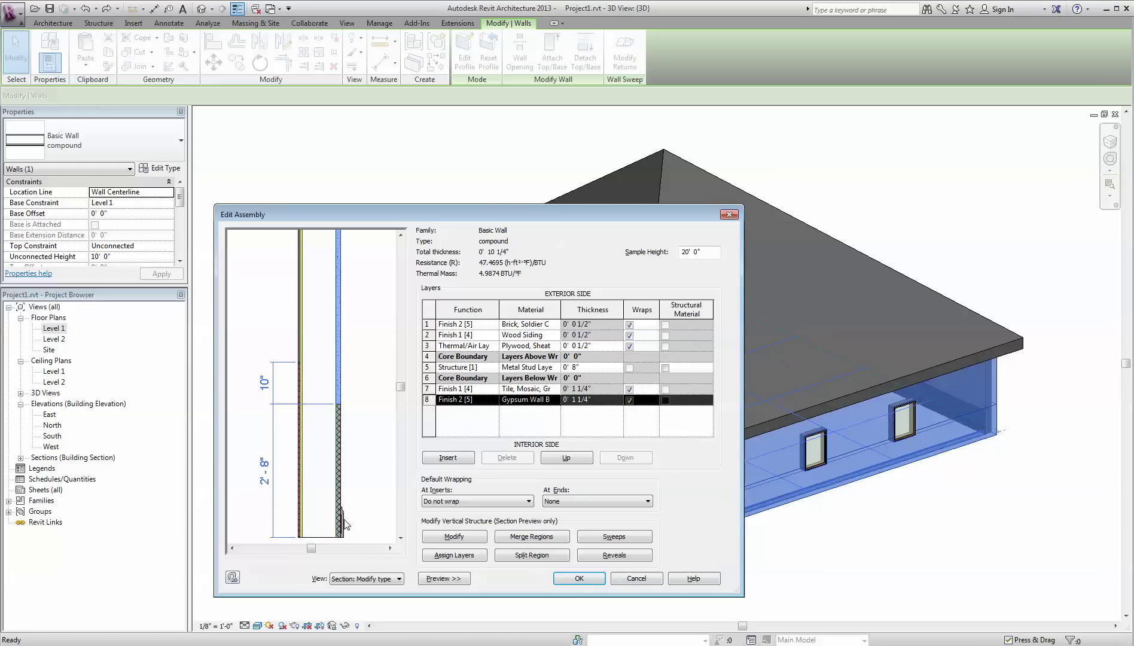
pyautogui.click(595, 580)
pyautogui.click(634, 579)
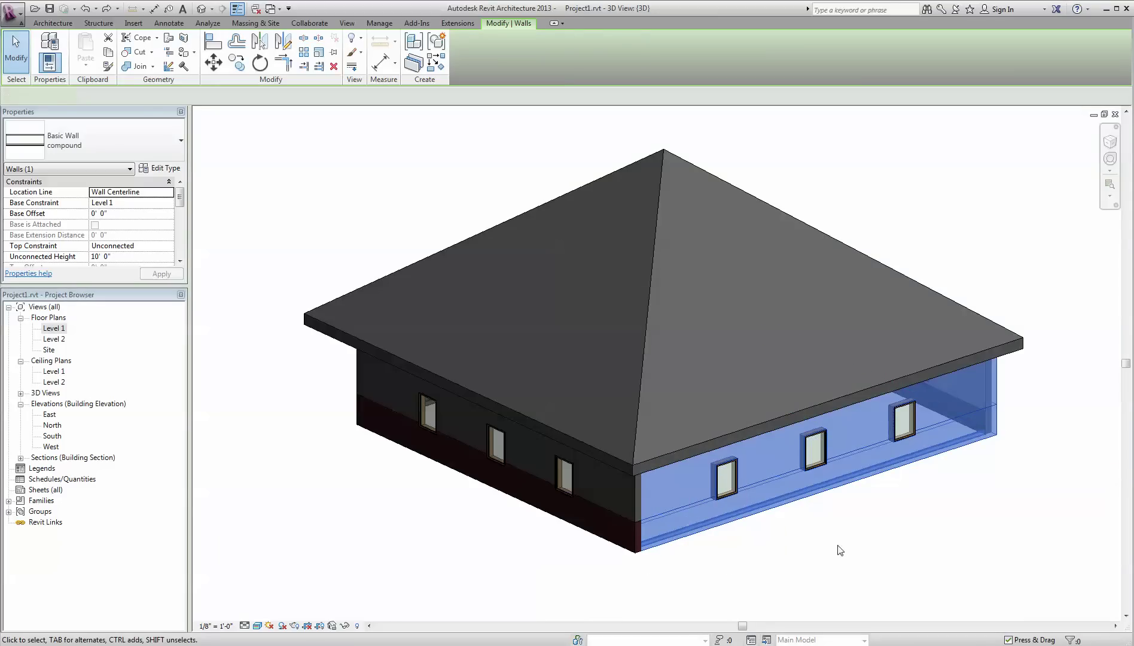
# Tab-select the chain of four compound walls and divide them into 31 parts with Create Parts
pyautogui.click(854, 549)
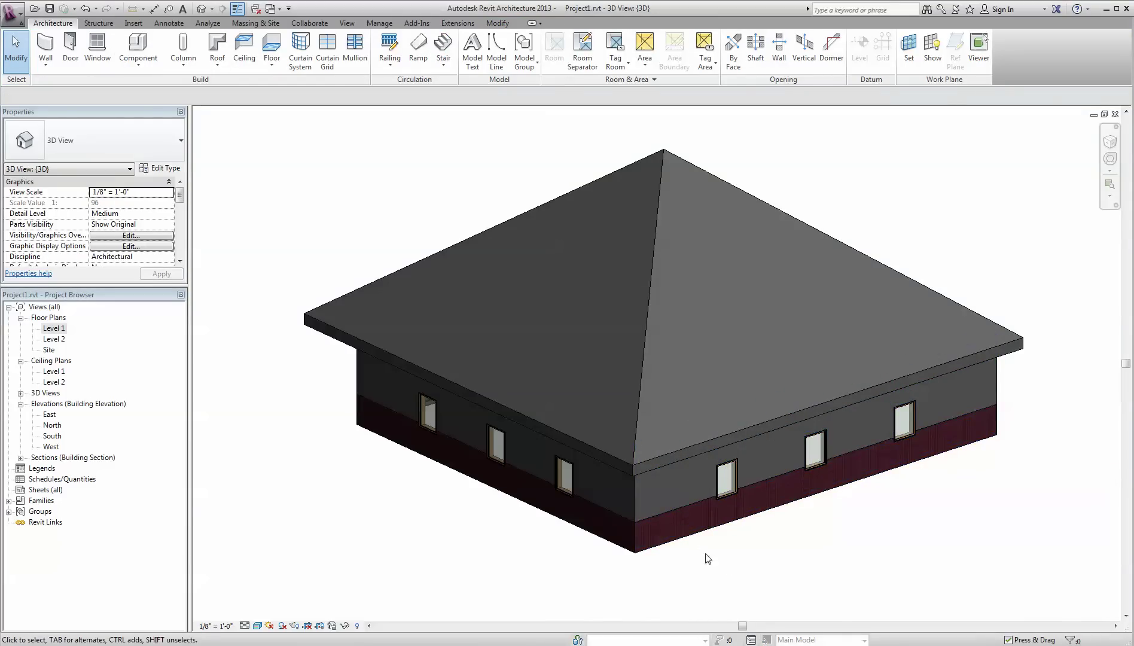
pyautogui.press('Tab')
pyautogui.click(670, 518)
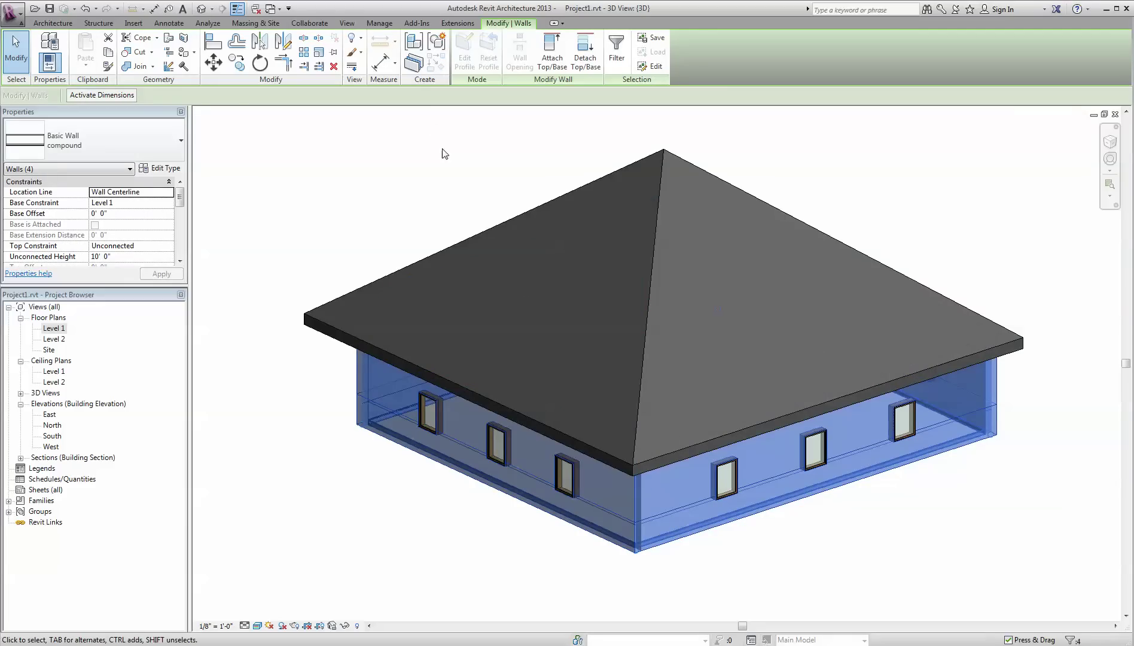
pyautogui.click(414, 62)
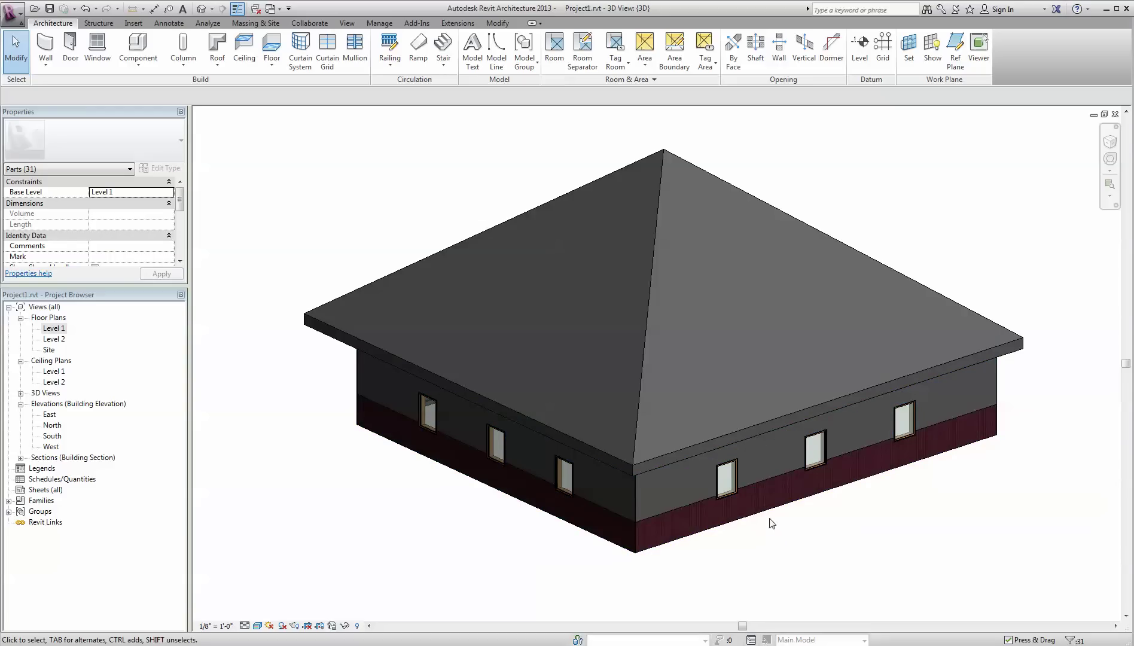
pyautogui.click(771, 554)
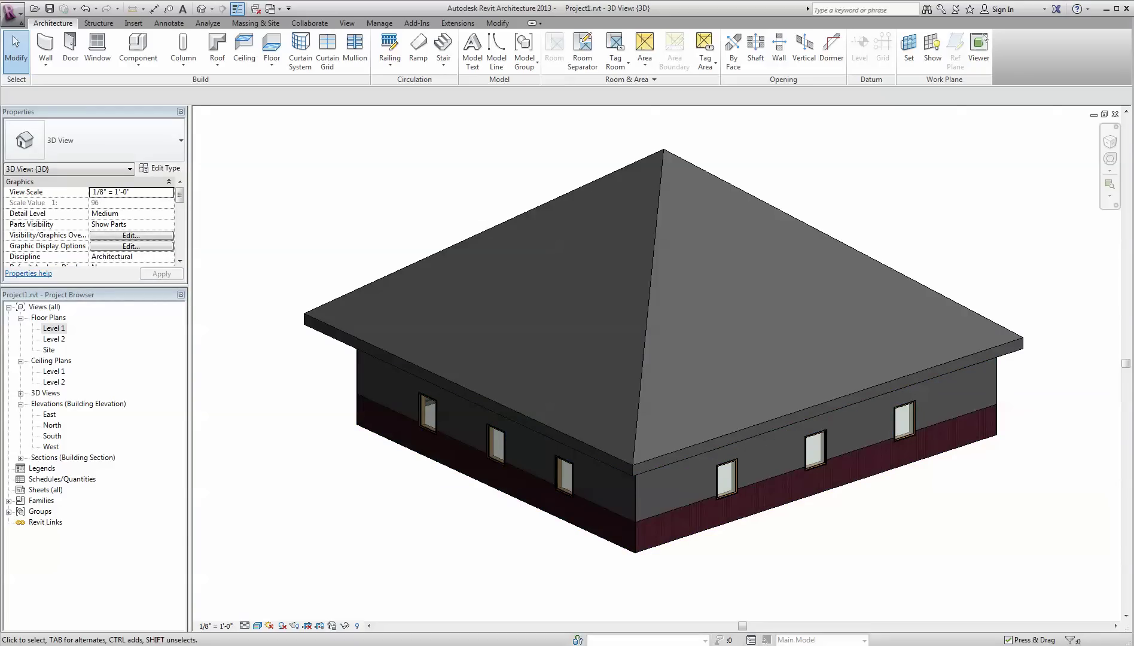
# Switch to Quantity Takeoff and load Project1's 3D View: {3D}, showing its model tree
pyautogui.hotkey('alt', 'Tab')
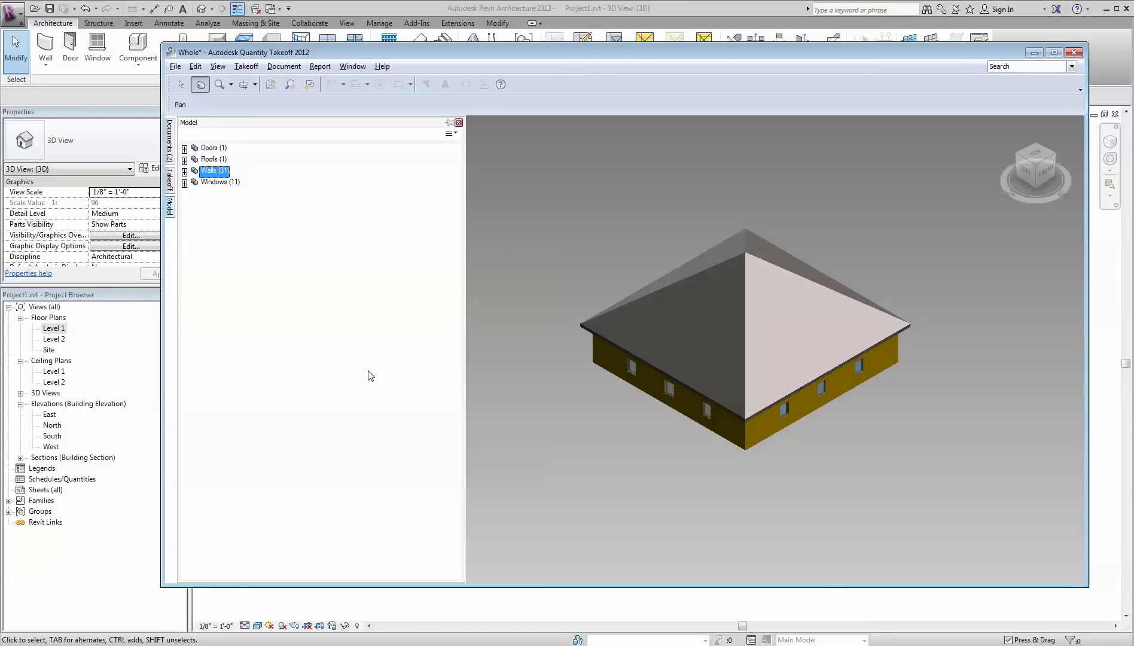
pyautogui.click(170, 141)
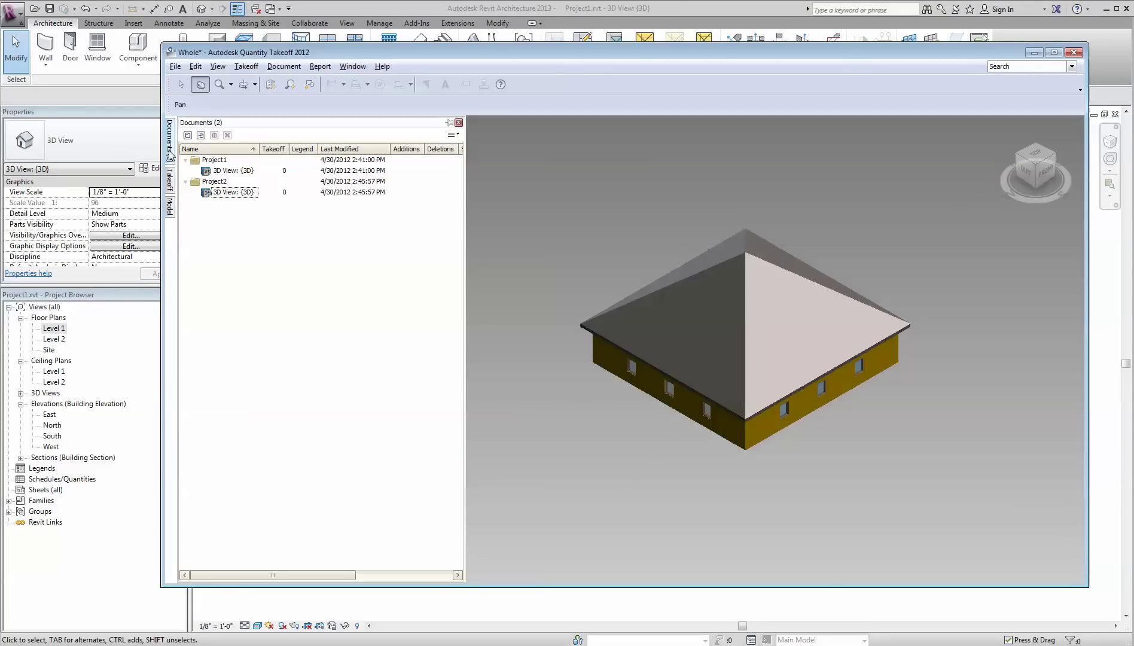
pyautogui.click(223, 172)
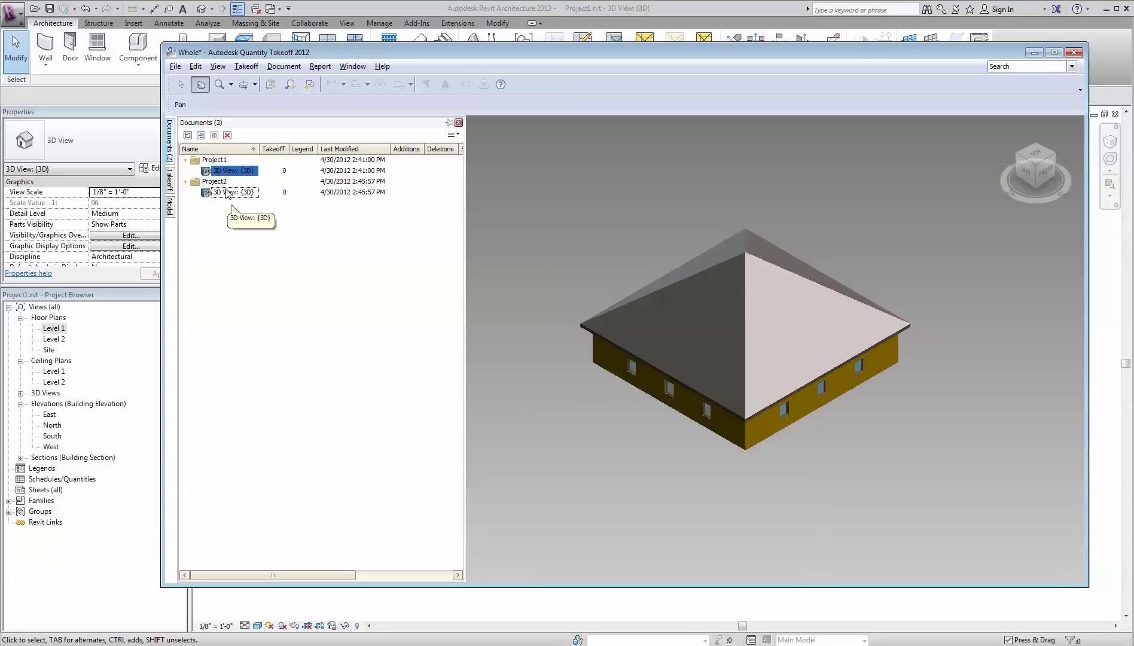
pyautogui.click(229, 193)
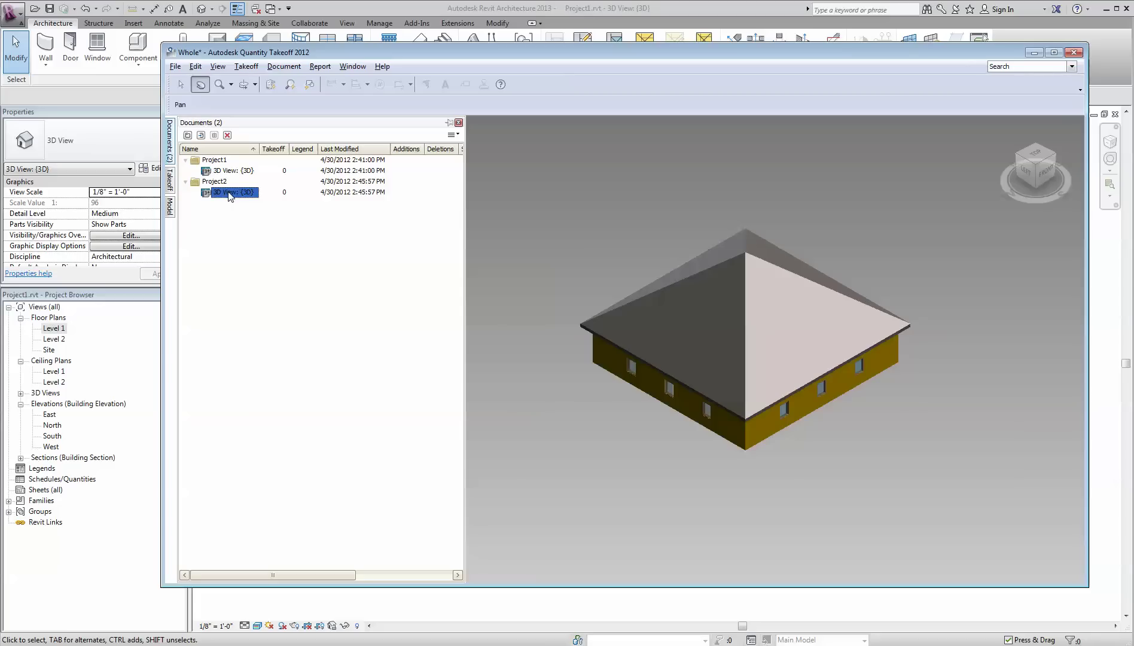
pyautogui.click(219, 173)
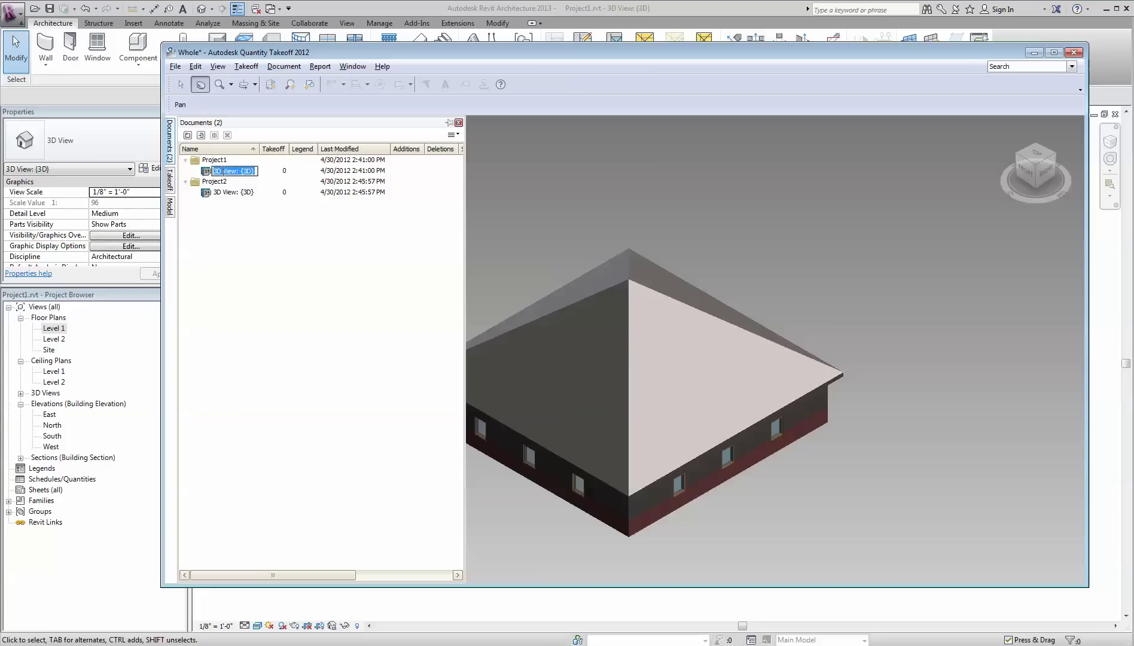
pyautogui.click(211, 172)
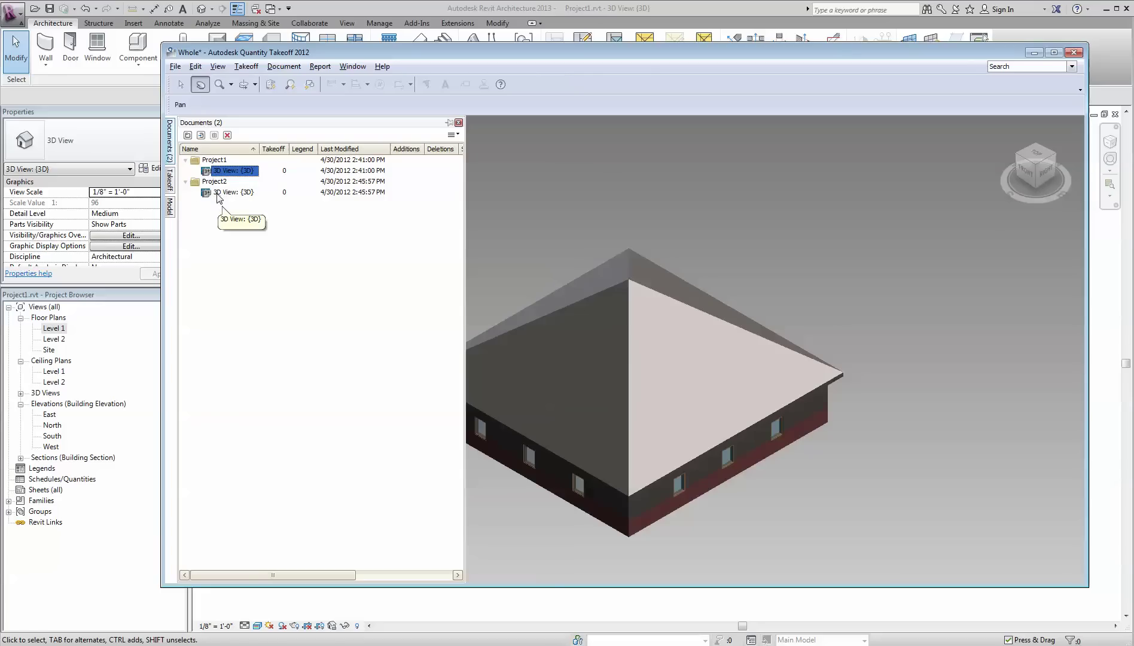
pyautogui.click(172, 210)
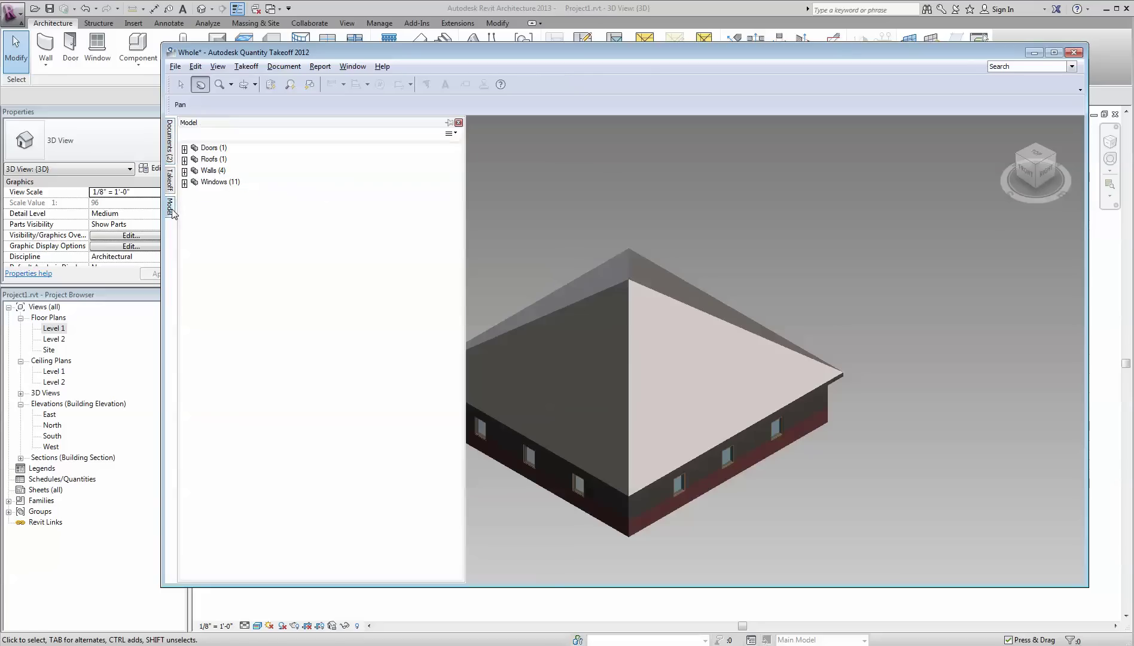
# Expand Walls > Basic Wall and locate Basic Walls [181732] through [181735] in the model
pyautogui.click(185, 171)
pyautogui.click(193, 183)
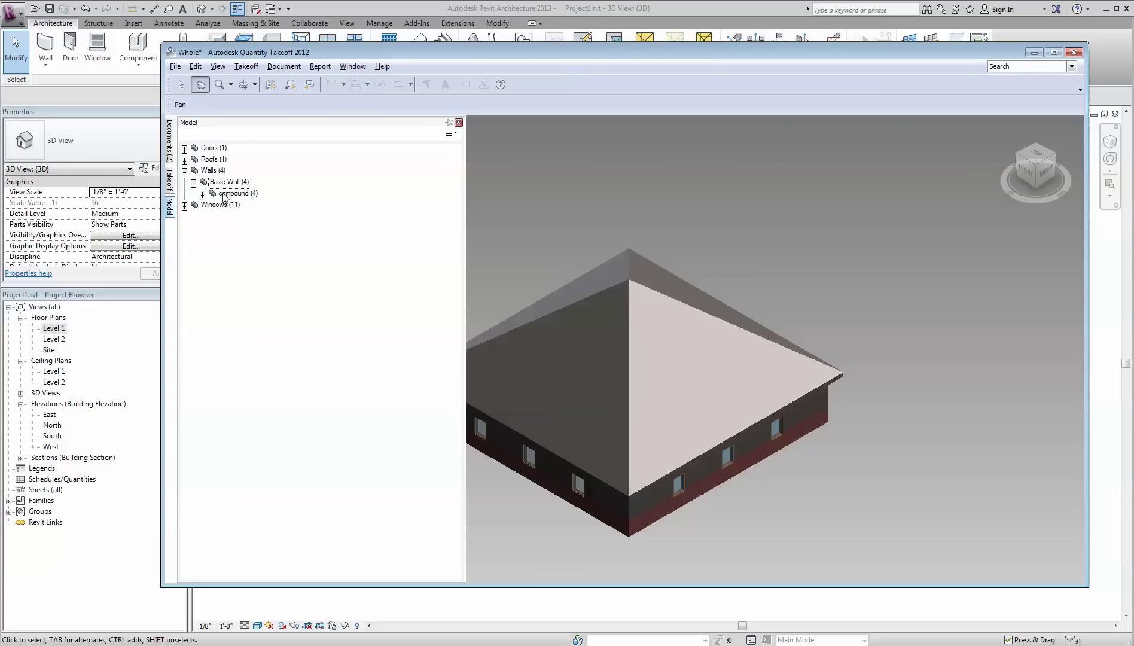
pyautogui.click(224, 194)
pyautogui.click(202, 195)
pyautogui.click(242, 205)
pyautogui.click(243, 216)
pyautogui.click(244, 228)
pyautogui.click(245, 239)
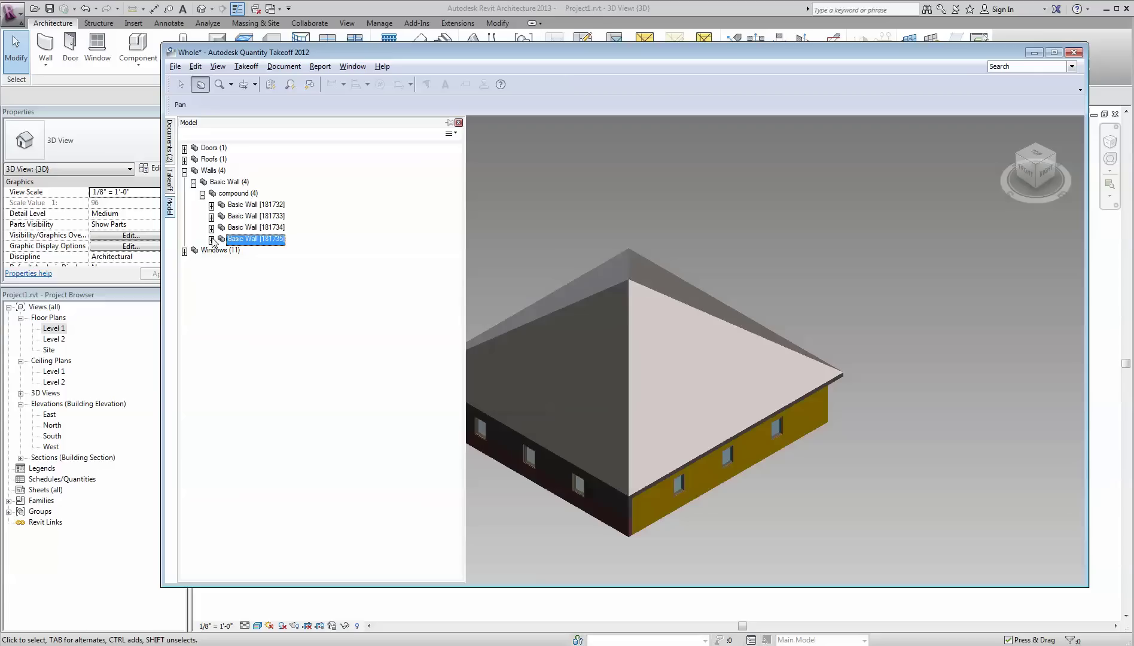
# Expand Basic Wall [181735] and compare its SubPart 1 and SubPart 2
pyautogui.click(211, 240)
pyautogui.click(246, 251)
pyautogui.click(247, 262)
pyautogui.click(248, 250)
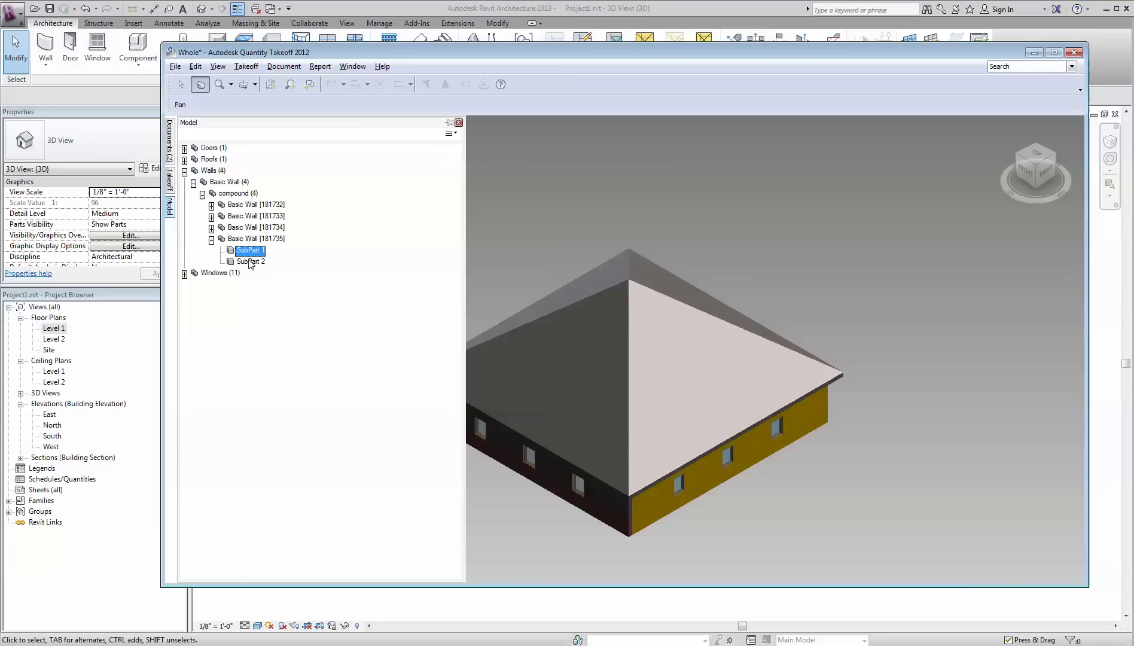
pyautogui.click(248, 262)
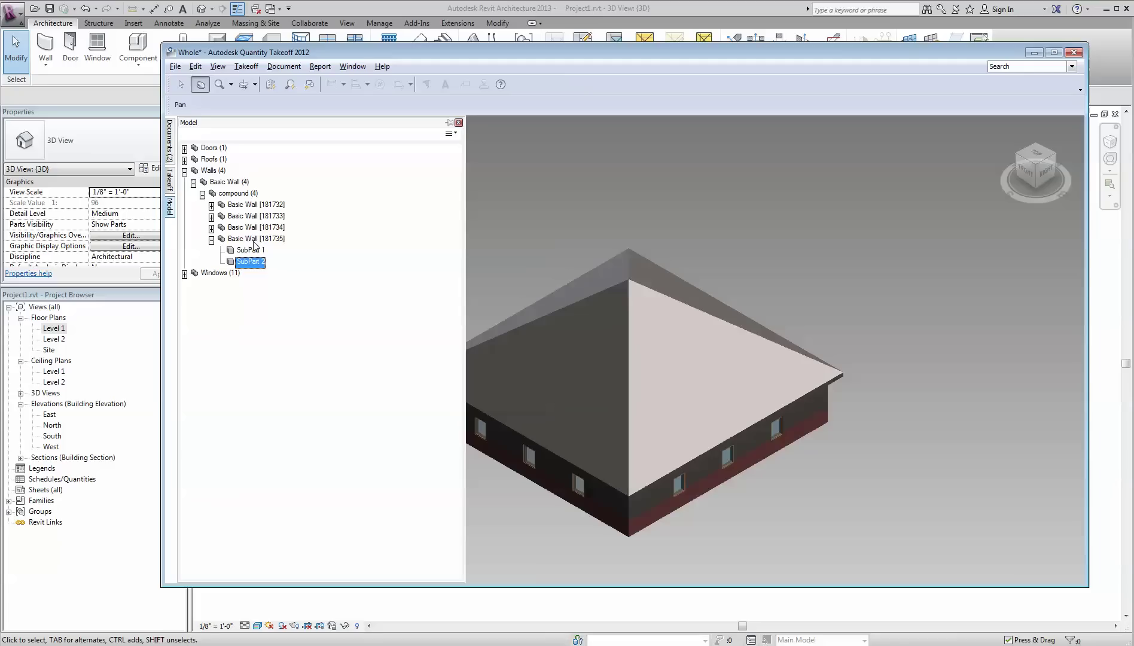
# Hide everything except Basic Wall [181735] and view it from a ViewCube corner
pyautogui.click(254, 239)
pyautogui.doubleClick(258, 239)
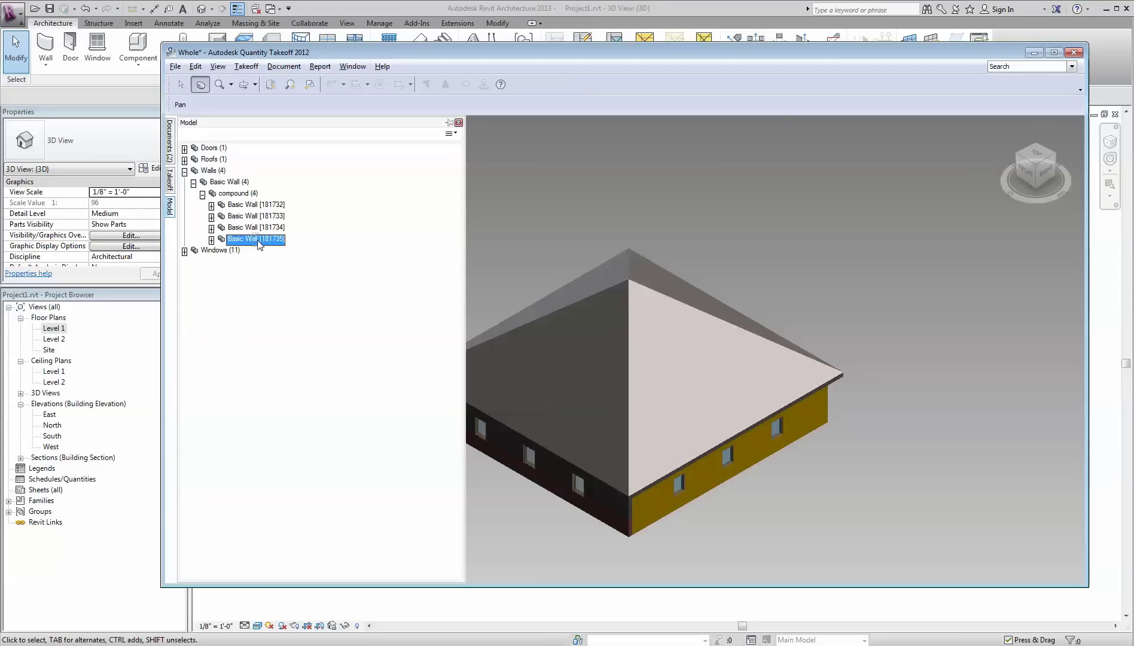
pyautogui.rightClick(259, 243)
pyautogui.click(286, 261)
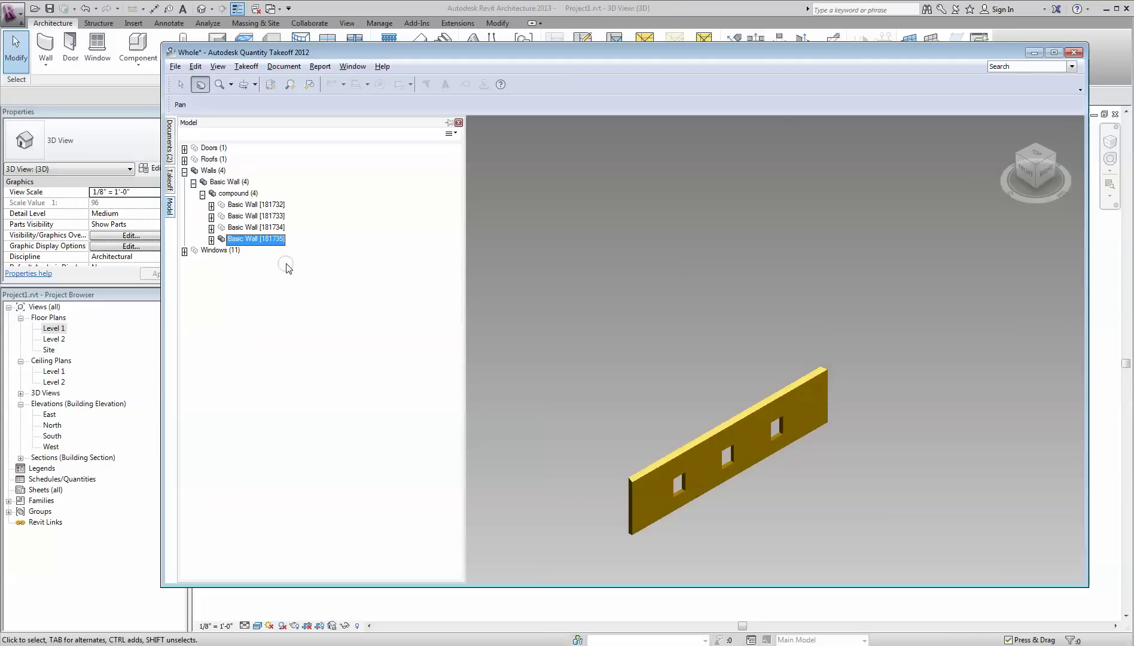
pyautogui.click(1016, 155)
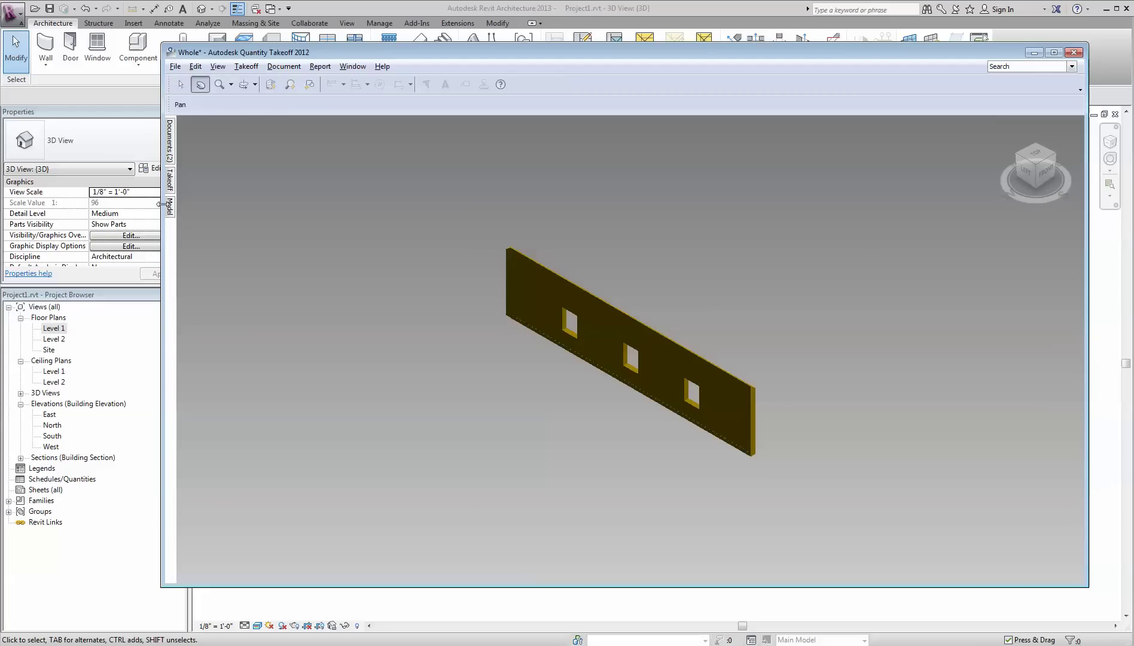
# Re-check SubPart 1 and 2 of the isolated wall, then return to the Documents list
pyautogui.moveTo(161, 204)
pyautogui.click(212, 238)
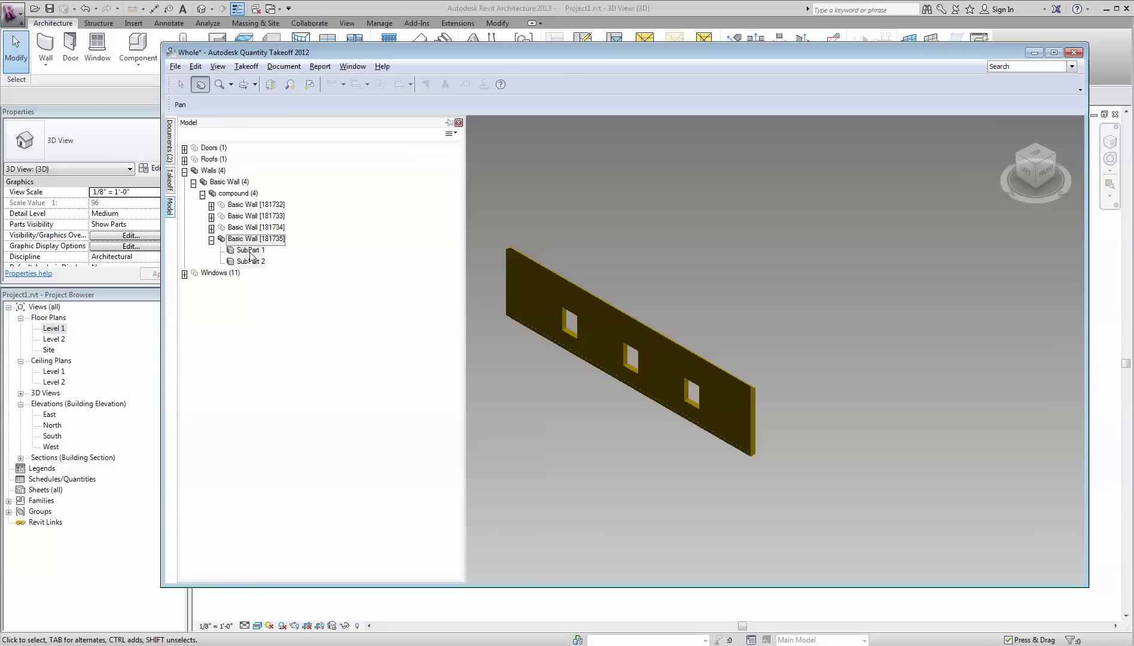
pyautogui.click(251, 262)
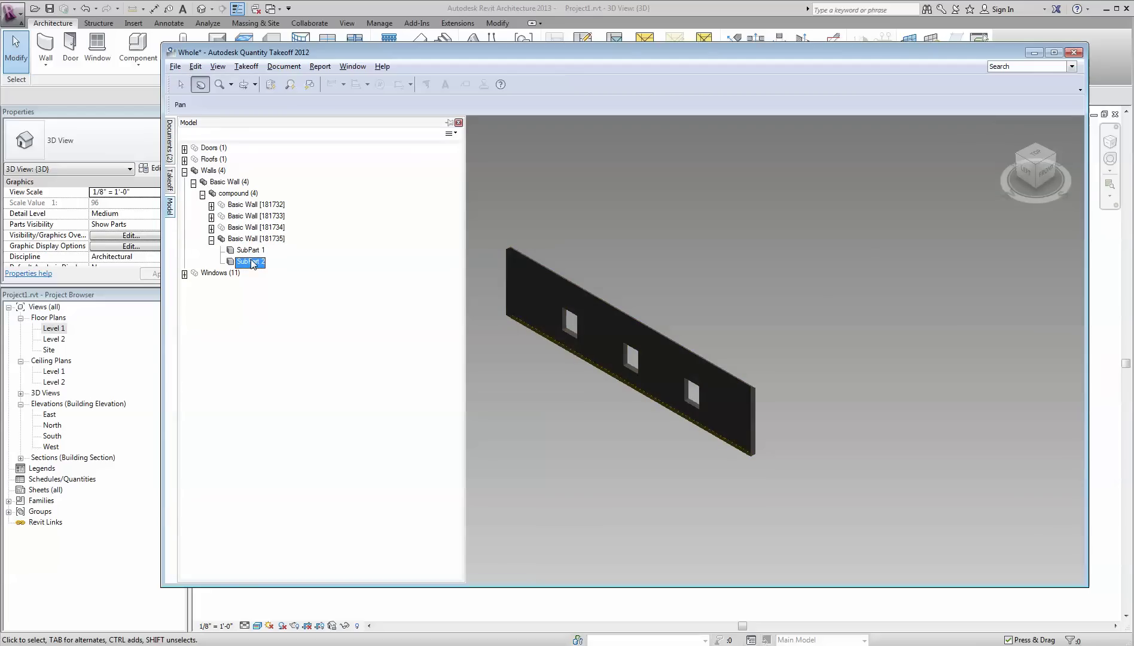
pyautogui.click(253, 252)
pyautogui.click(253, 262)
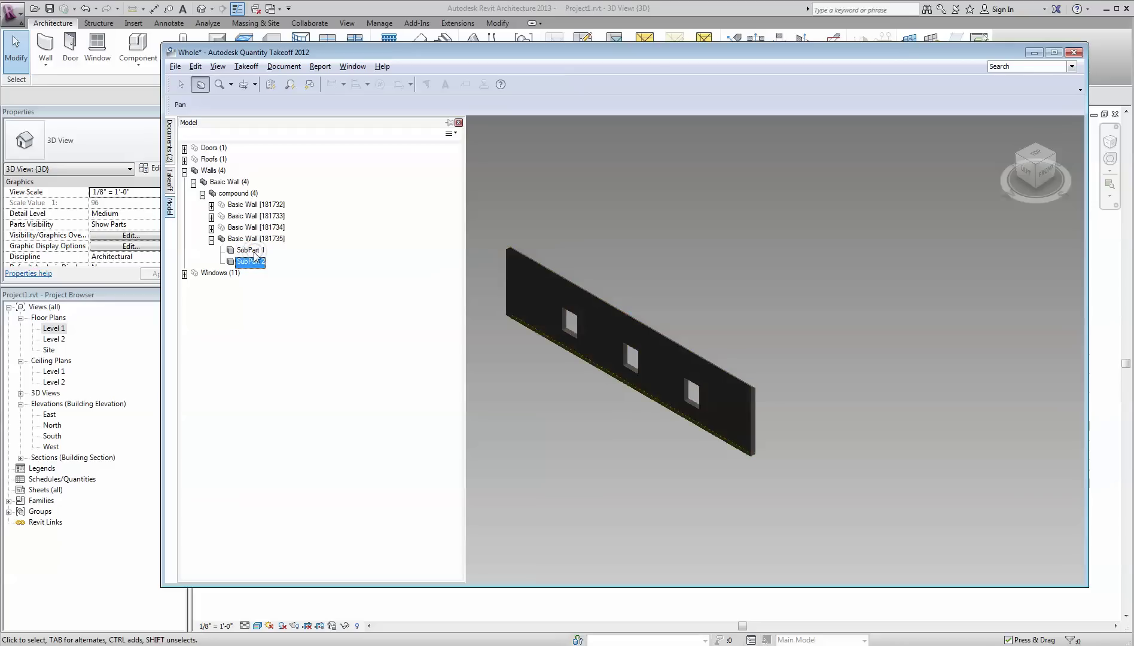
pyautogui.click(184, 171)
pyautogui.click(170, 140)
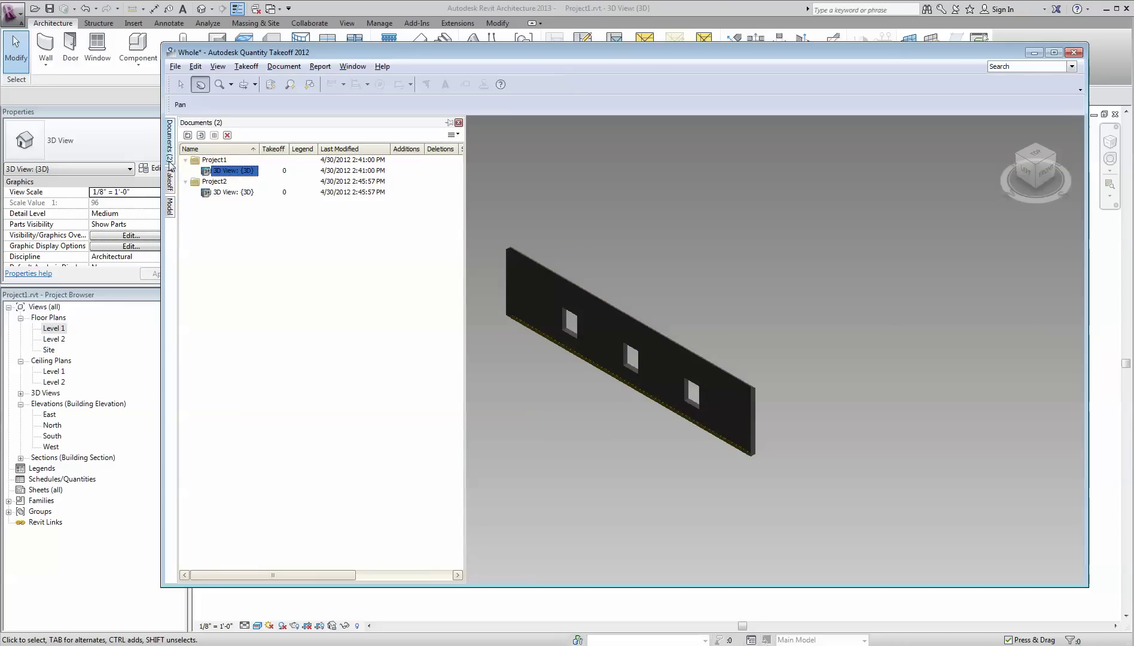
# Load Project2's 3D View: {3D} and show its model tree with Walls (31)
pyautogui.doubleClick(226, 192)
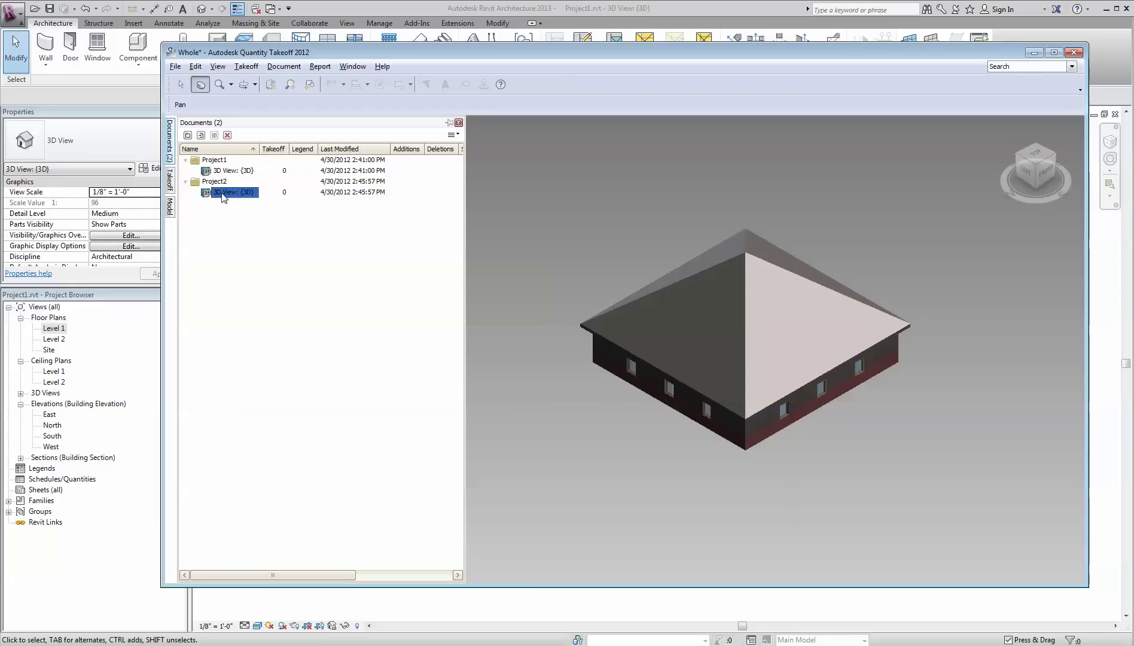
pyautogui.click(169, 207)
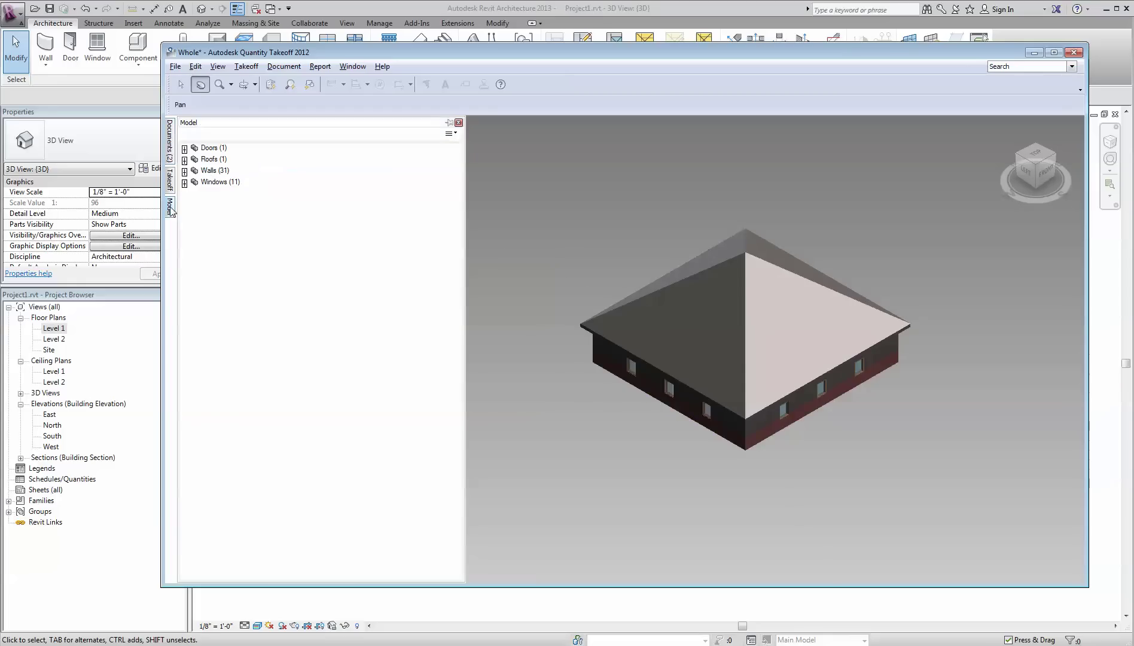
# Expand Walls (31) > Basic Wall, isolate the Tile, Mosaic, Gray walls, then show all
pyautogui.click(184, 172)
pyautogui.click(194, 183)
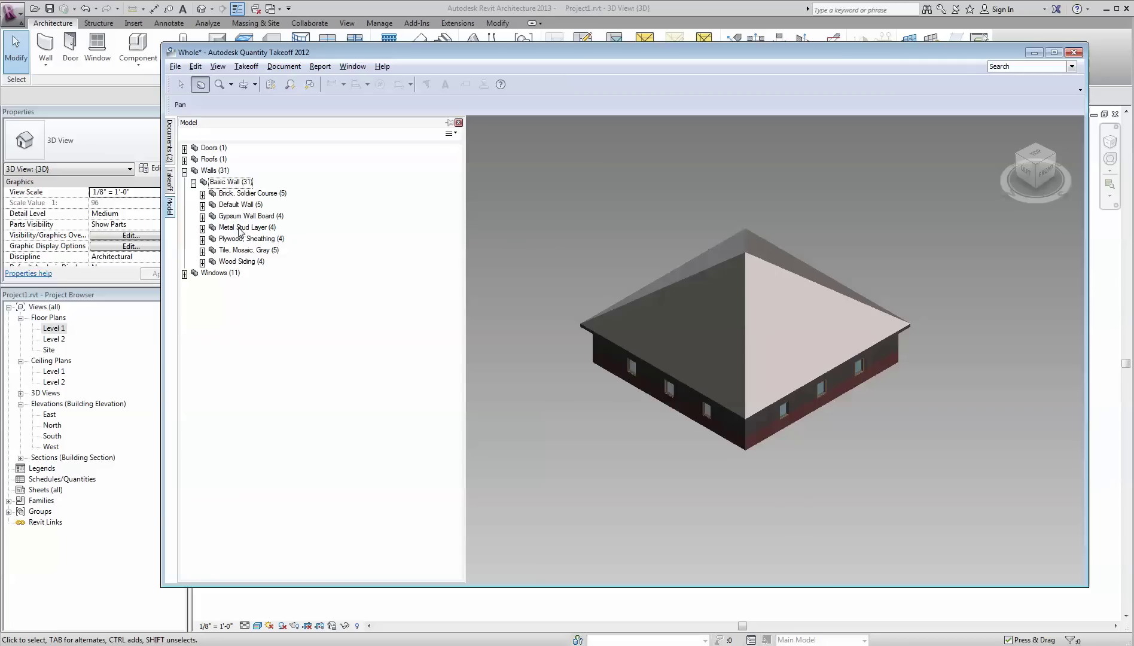
pyautogui.click(239, 252)
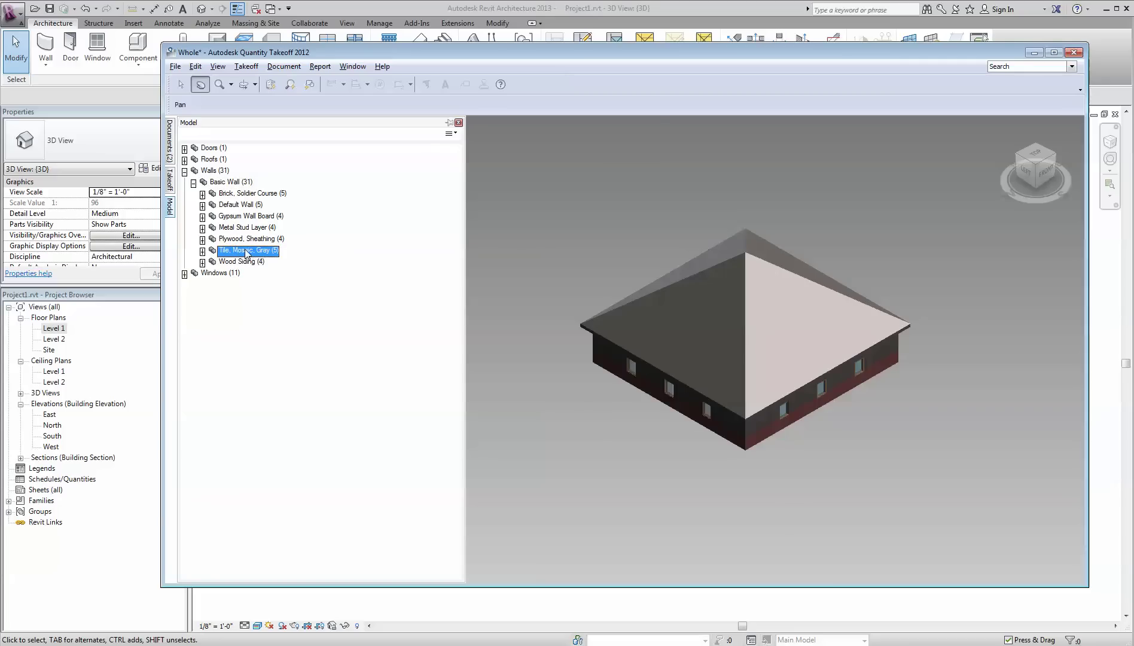
pyautogui.rightClick(245, 251)
pyautogui.click(272, 272)
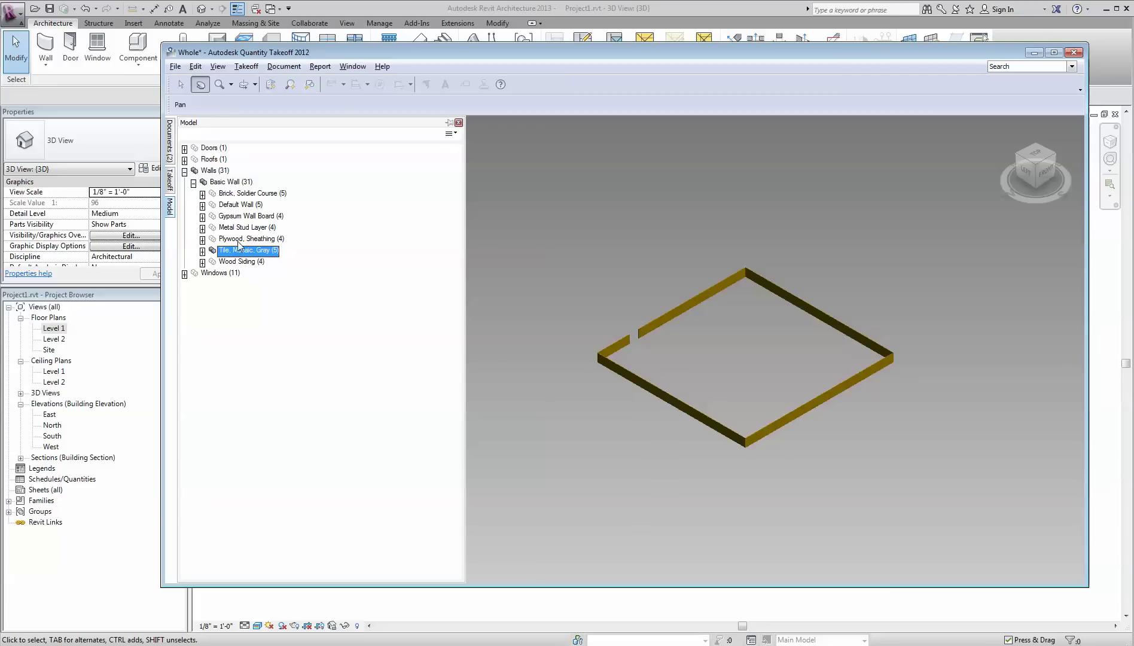
pyautogui.rightClick(249, 252)
pyautogui.click(273, 281)
# Isolate the Plywood, Sheathing walls, then show the whole building again
pyautogui.click(244, 240)
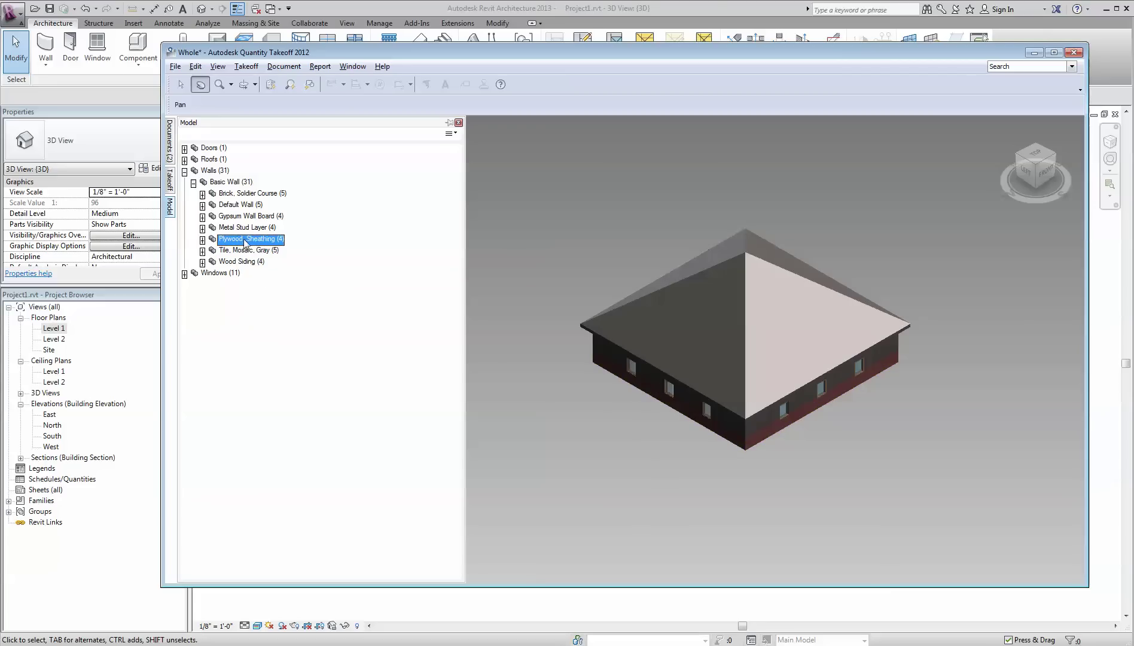
pyautogui.rightClick(246, 240)
pyautogui.click(274, 261)
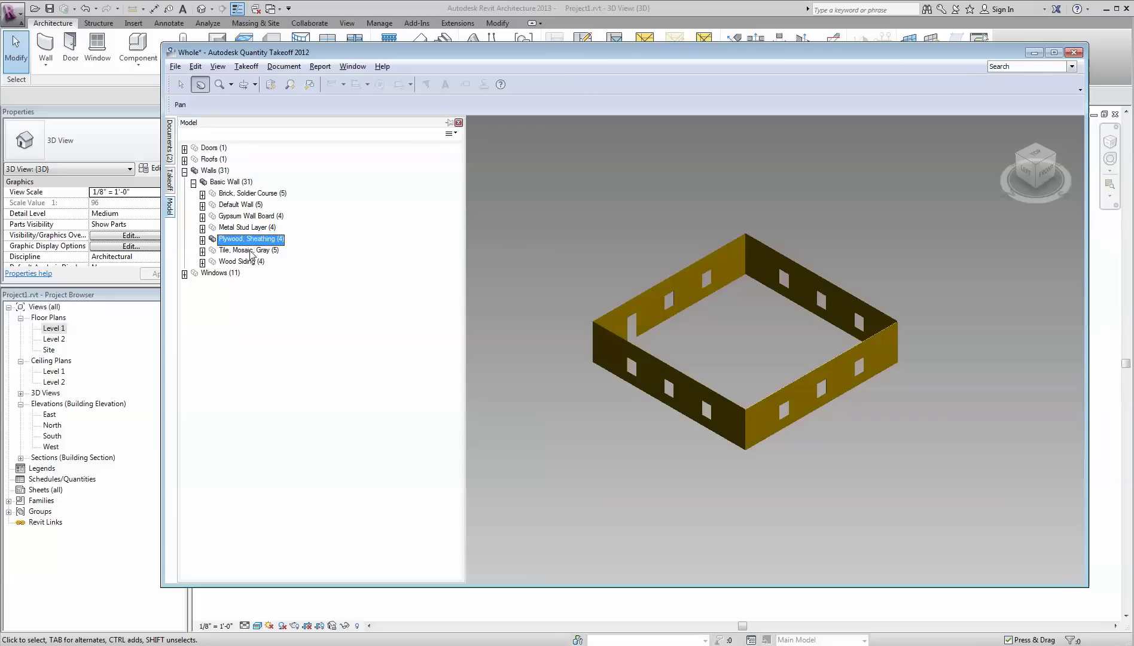
pyautogui.rightClick(252, 242)
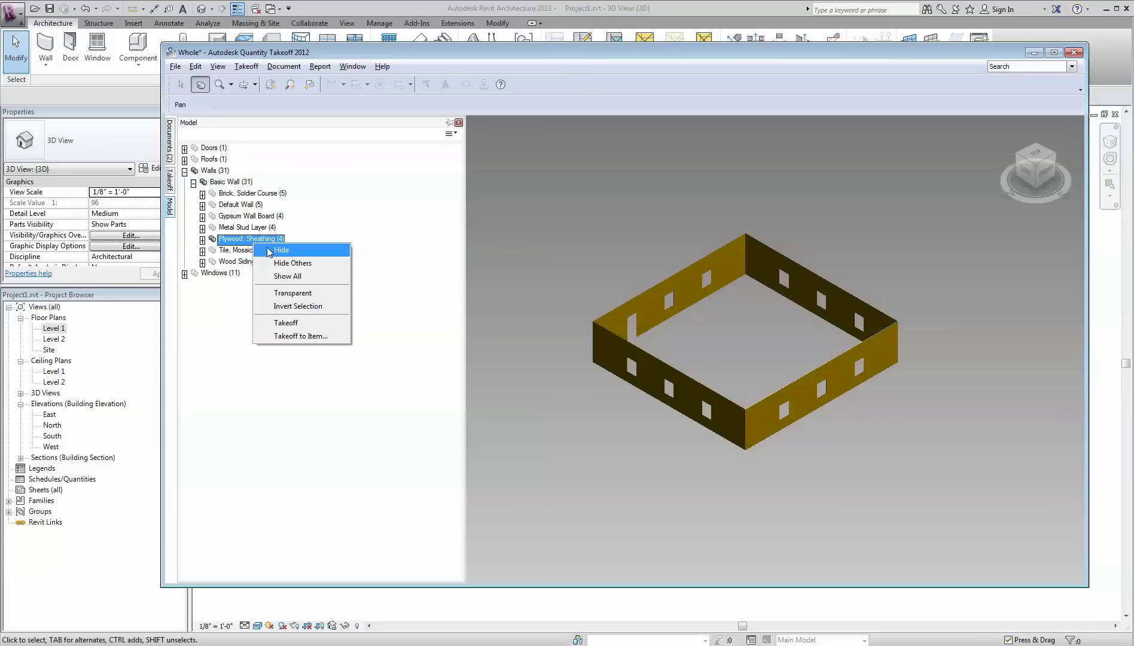
pyautogui.click(284, 276)
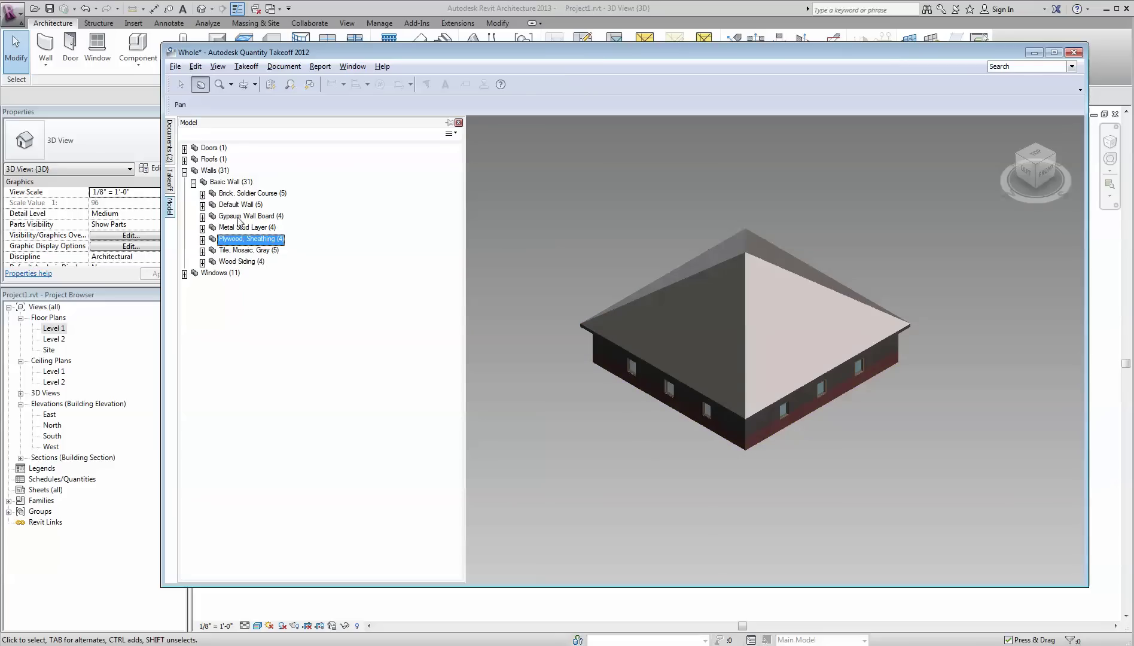
# Isolate Wood Siding, restore all, then leave only the Metal Stud Layer walls visible
pyautogui.click(239, 262)
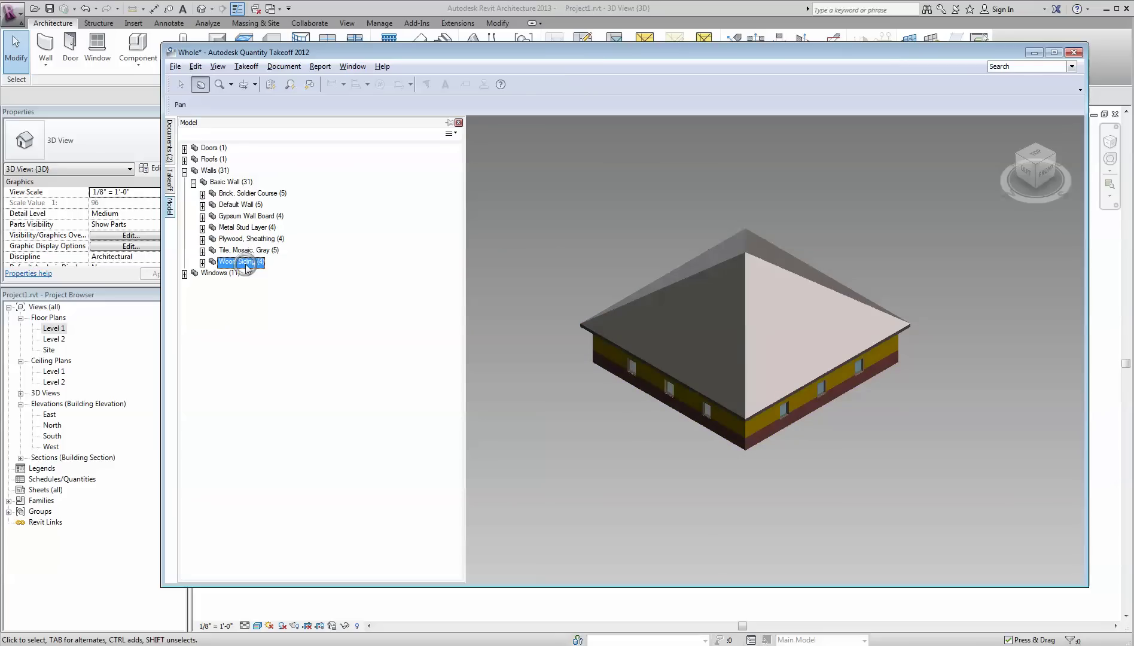
pyautogui.rightClick(245, 264)
pyautogui.click(267, 284)
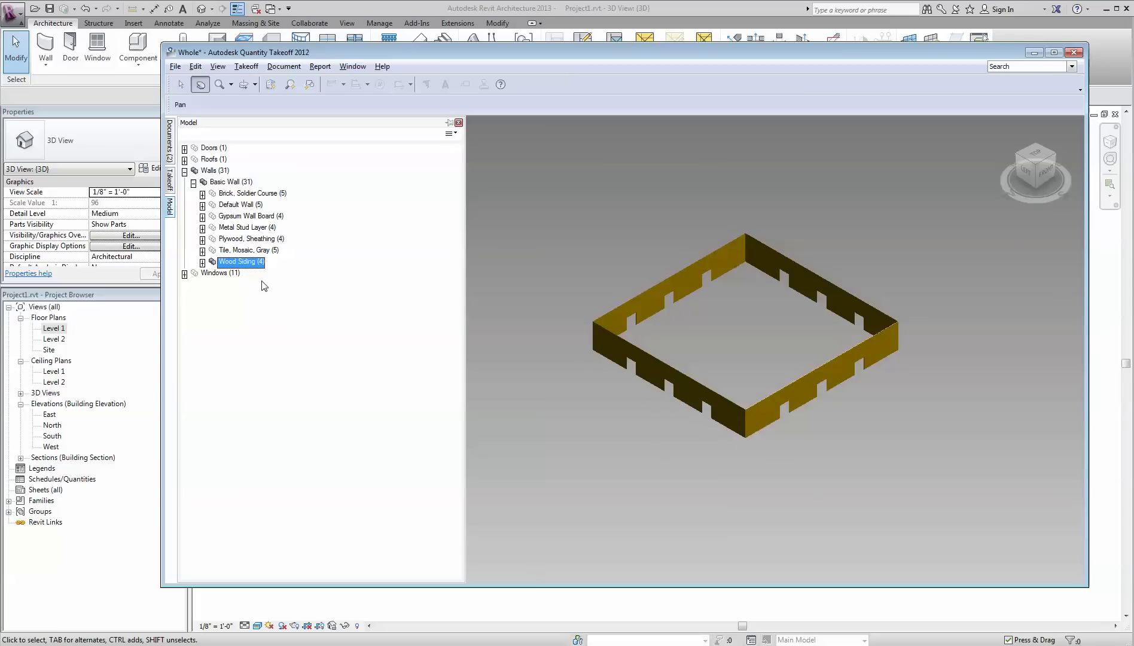
pyautogui.rightClick(246, 265)
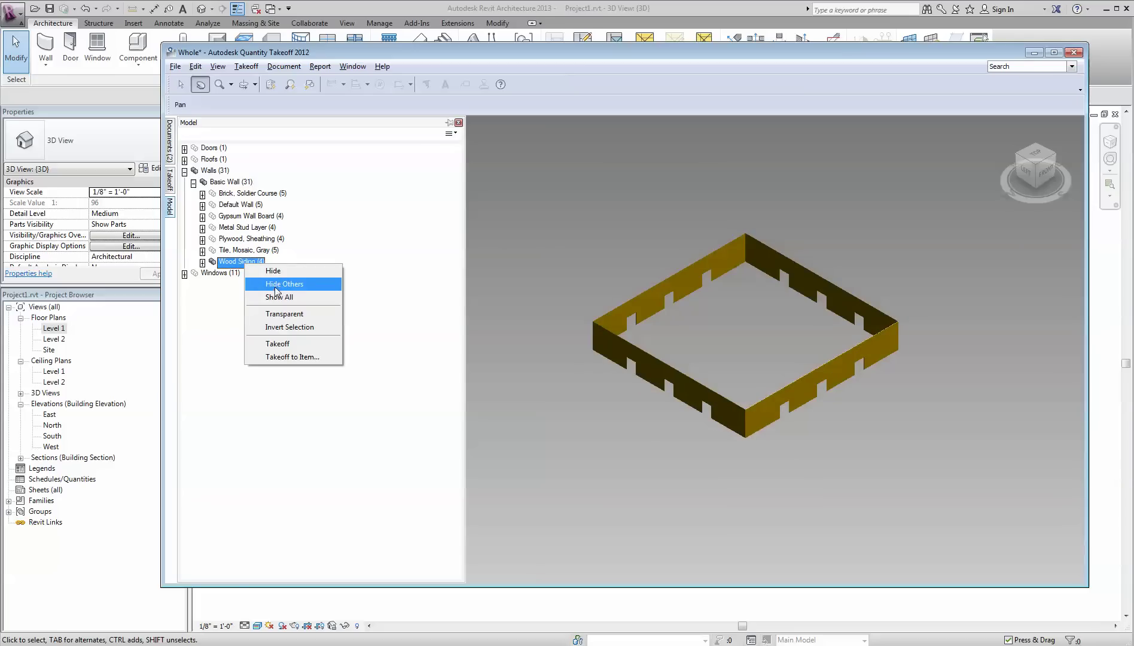
pyautogui.click(273, 295)
pyautogui.click(251, 228)
pyautogui.rightClick(250, 229)
pyautogui.click(272, 255)
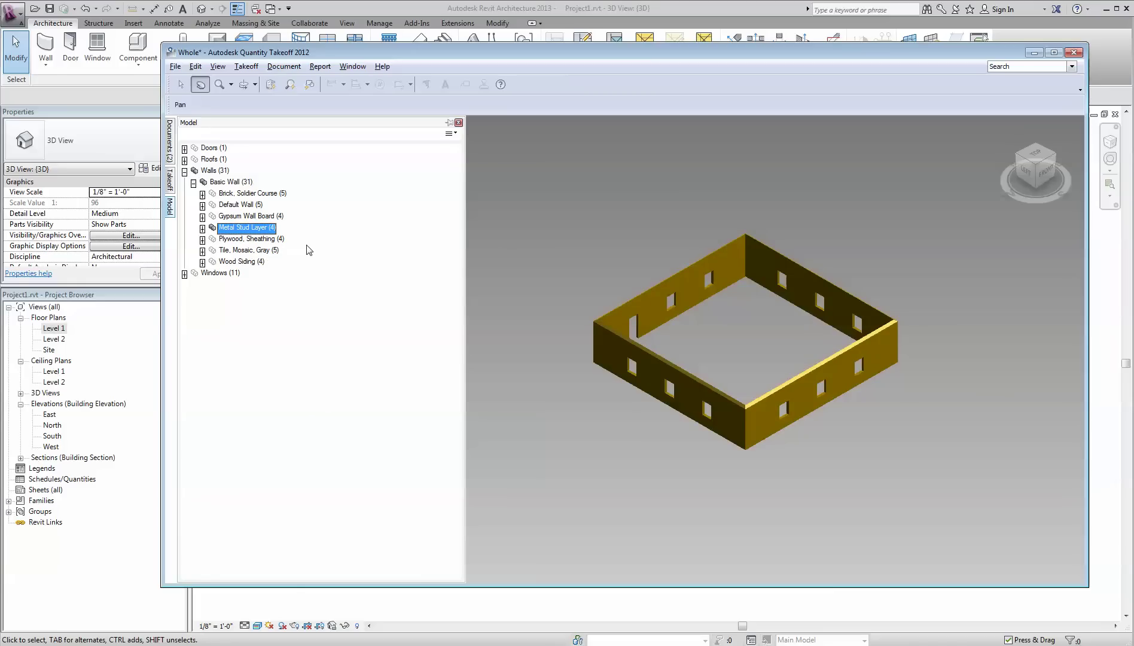
# Highlight the Tile, Mosaic, Gray, Gypsum Wall Board and Metal Stud Layer walls in turn
pyautogui.click(249, 255)
pyautogui.click(233, 217)
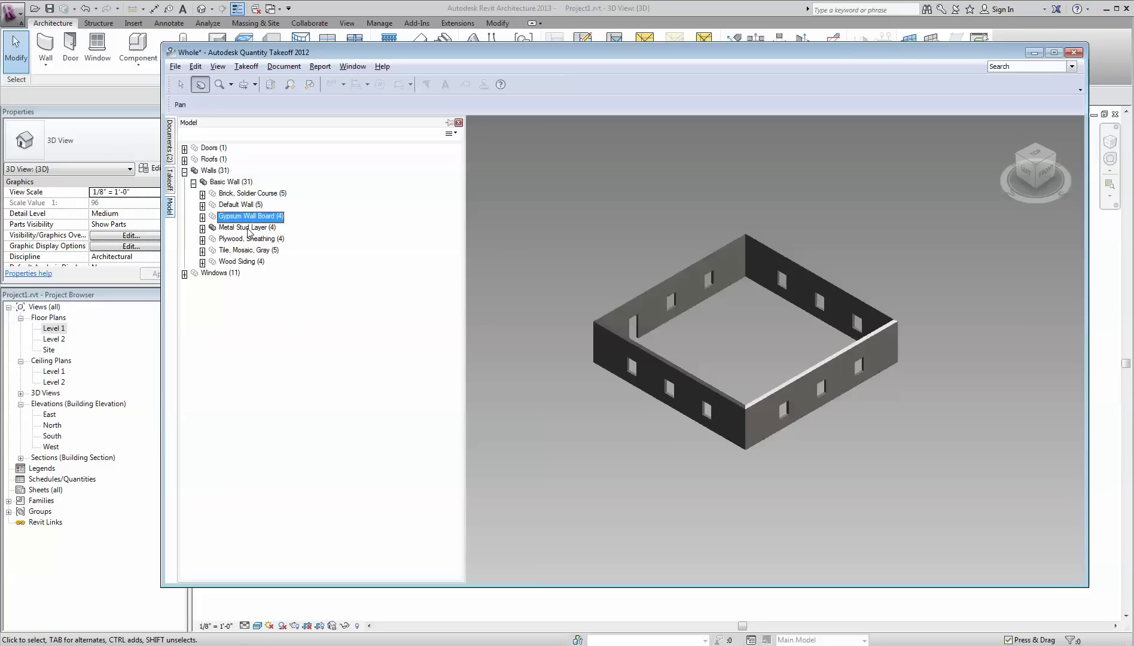
pyautogui.click(250, 231)
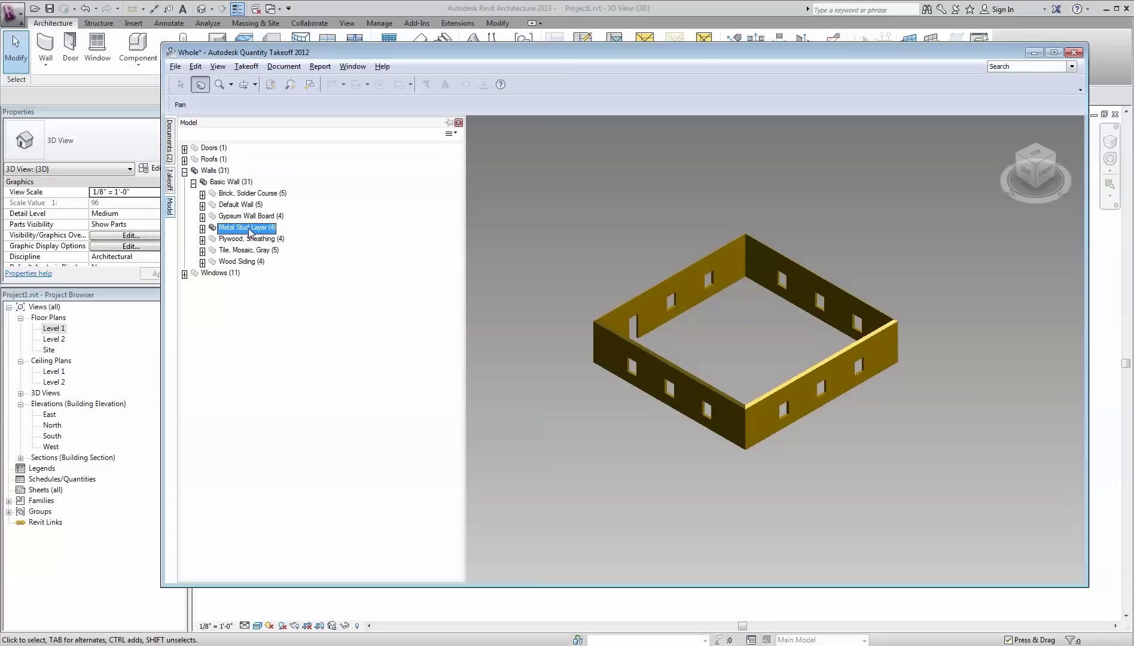
# Switch back to Project1's 3D view and its Walls (4) model breakdown
pyautogui.click(171, 149)
pyautogui.click(229, 171)
pyautogui.click(174, 208)
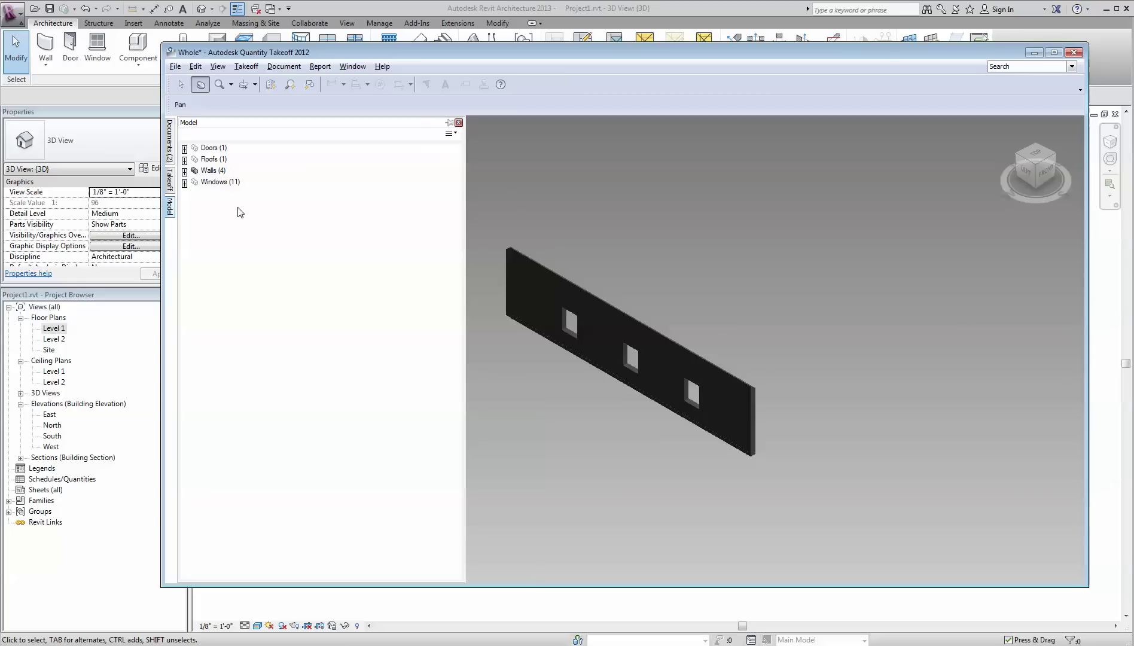
# Show the Documents list of both projects' 3D views beside Project1's wall
pyautogui.click(171, 153)
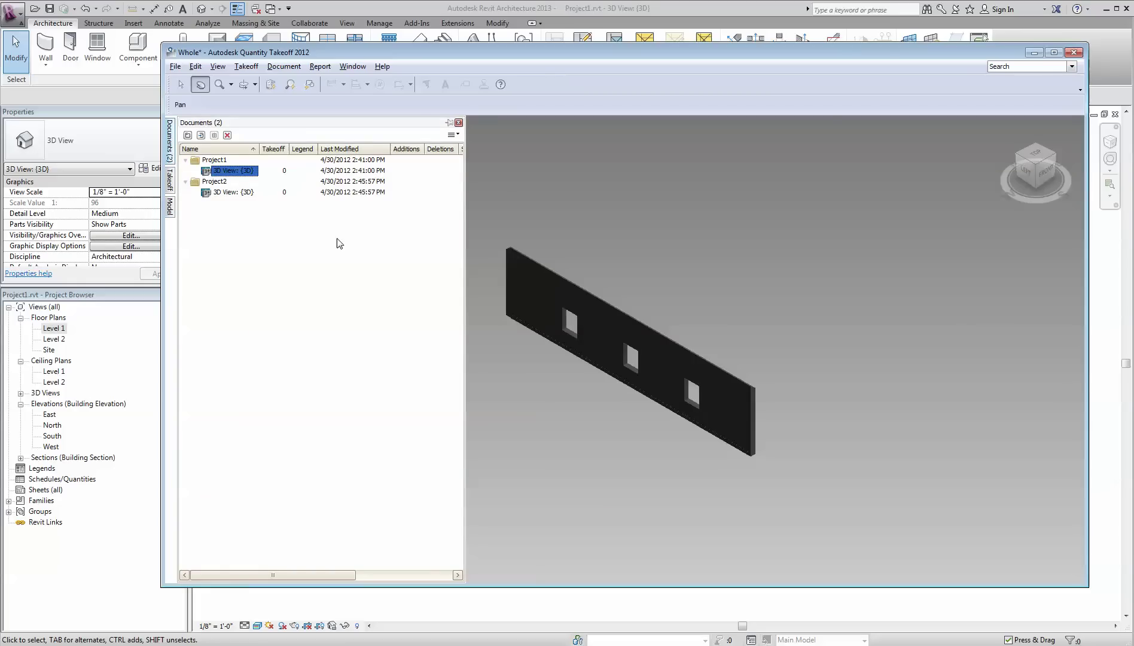